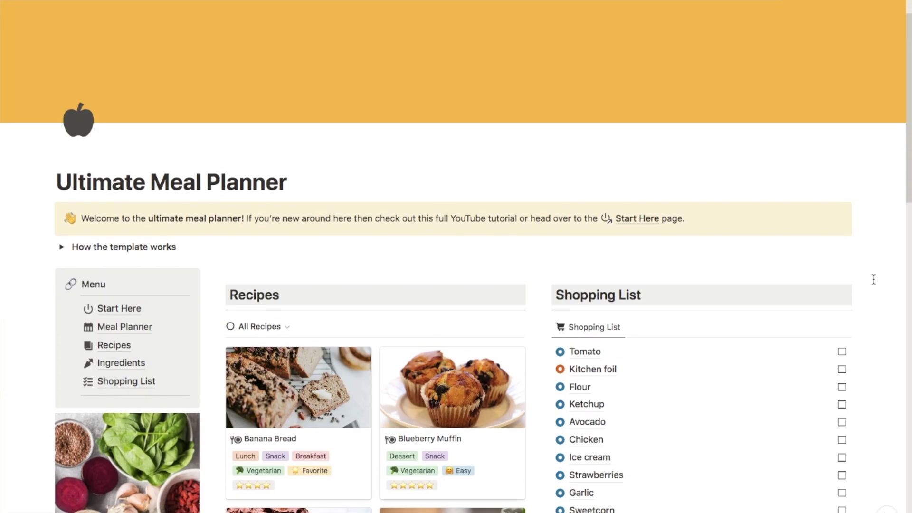
Step: Tick Prepped? on Tuesday's Mushroom & Pea Soup dinner card in this week's plan
{"action": "scroll", "coordinate": [873, 279], "scroll_direction": "down", "scroll_amount": 6}
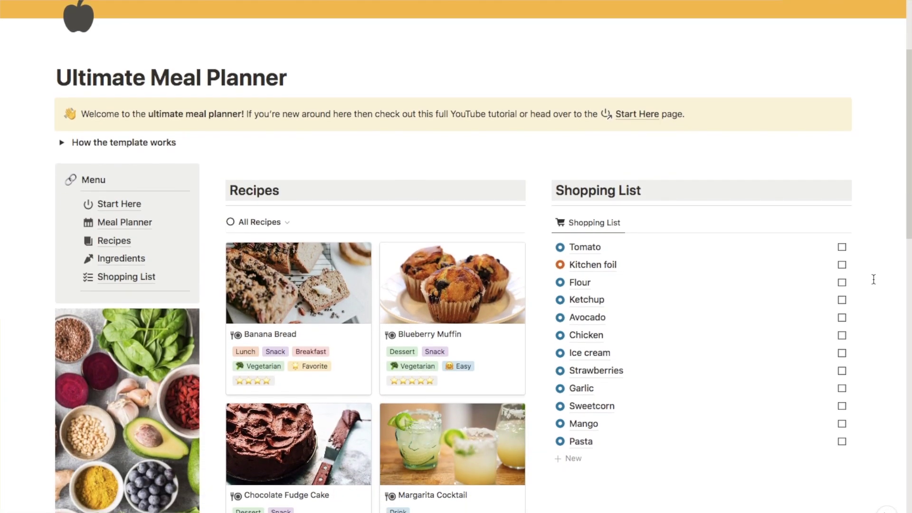
{"action": "scroll", "coordinate": [873, 279], "scroll_direction": "down", "scroll_amount": 3}
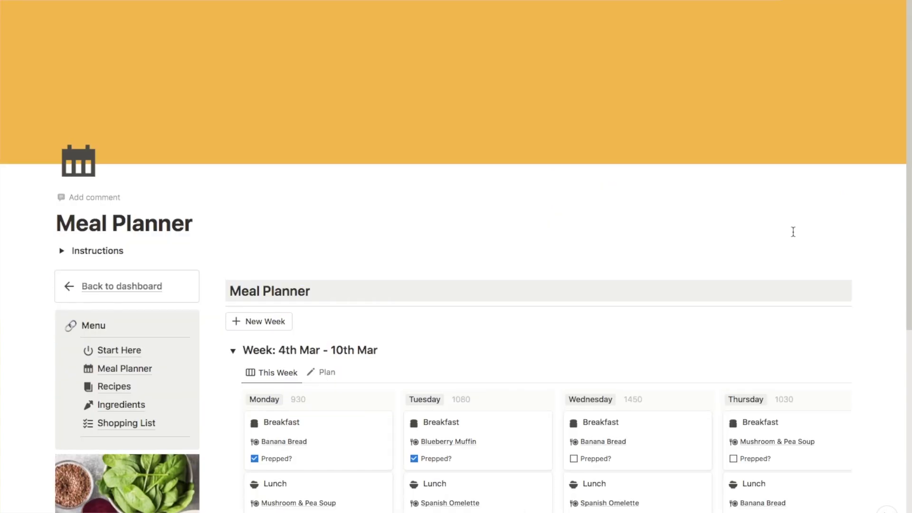
{"action": "scroll", "coordinate": [792, 231], "scroll_direction": "down", "scroll_amount": 7}
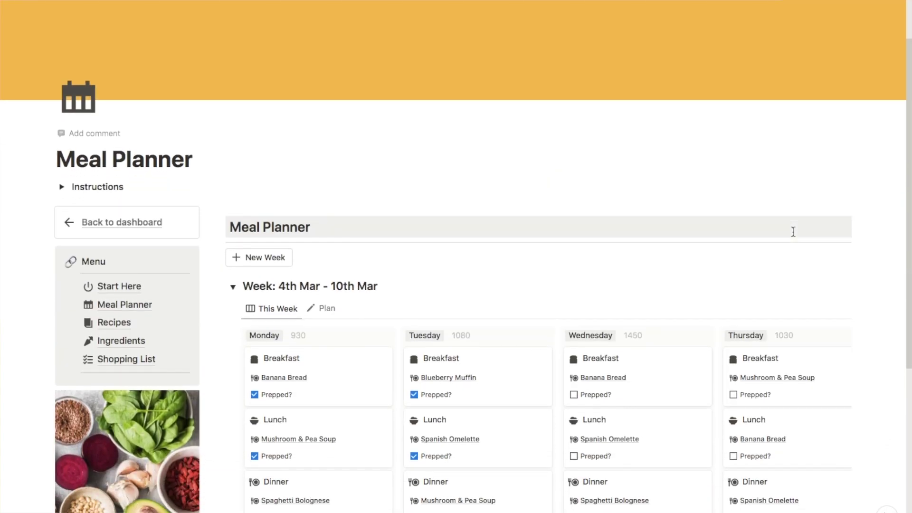
{"action": "scroll", "coordinate": [793, 232], "scroll_direction": "down", "scroll_amount": 1}
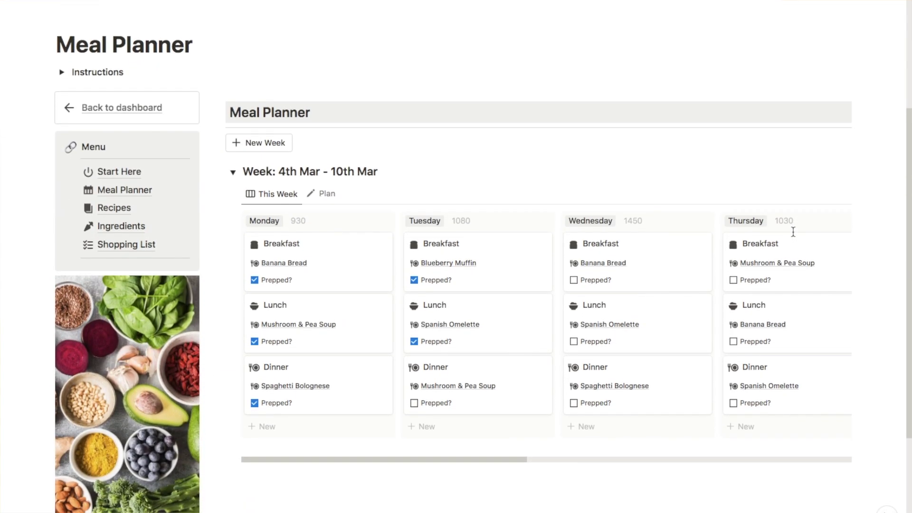
{"action": "left_click", "coordinate": [447, 407]}
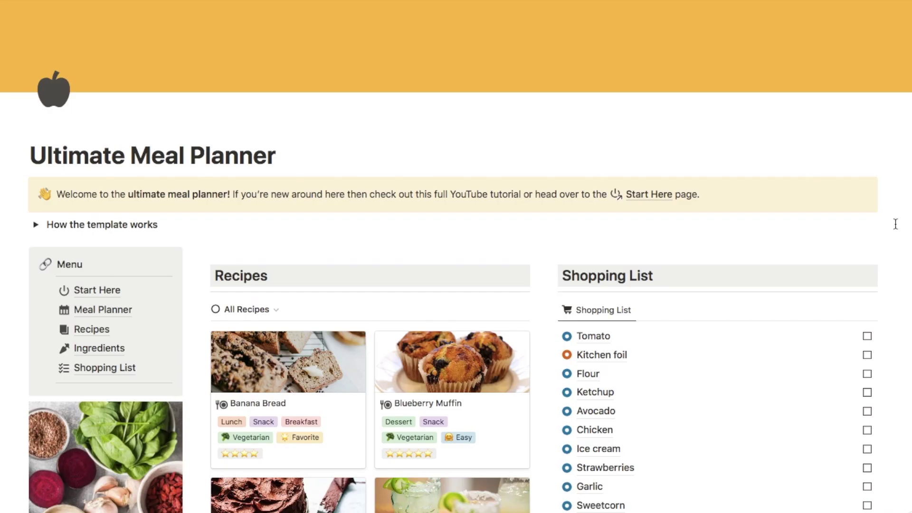
{"action": "scroll", "coordinate": [895, 224], "scroll_direction": "down", "scroll_amount": 3}
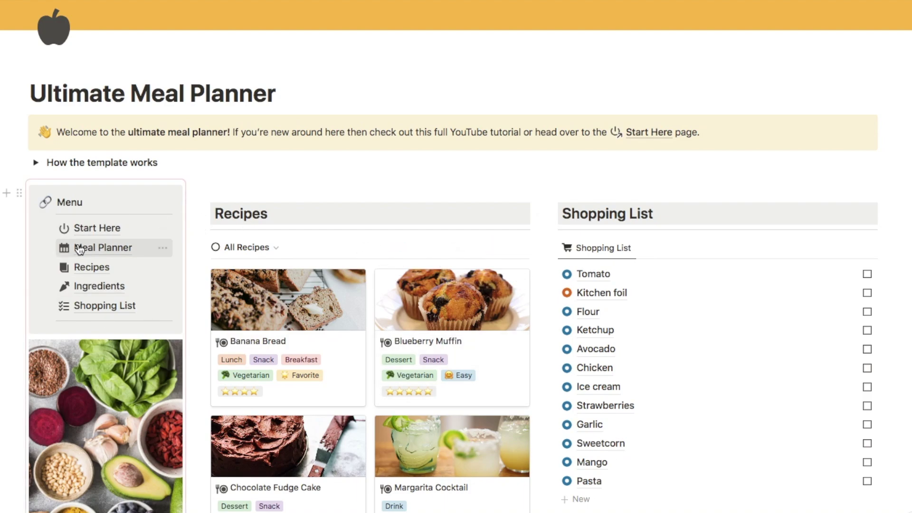
{"action": "scroll", "coordinate": [643, 241], "scroll_direction": "down", "scroll_amount": 5}
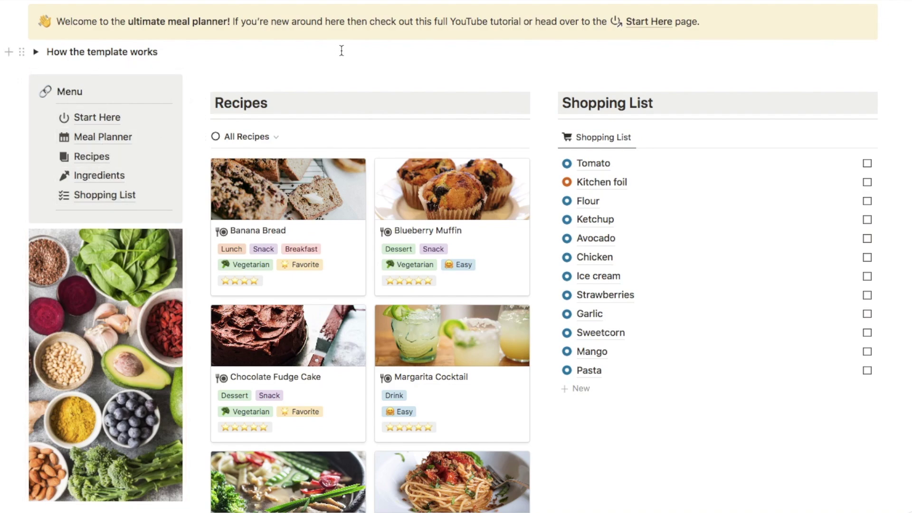
{"action": "scroll", "coordinate": [341, 51], "scroll_direction": "up", "scroll_amount": 3}
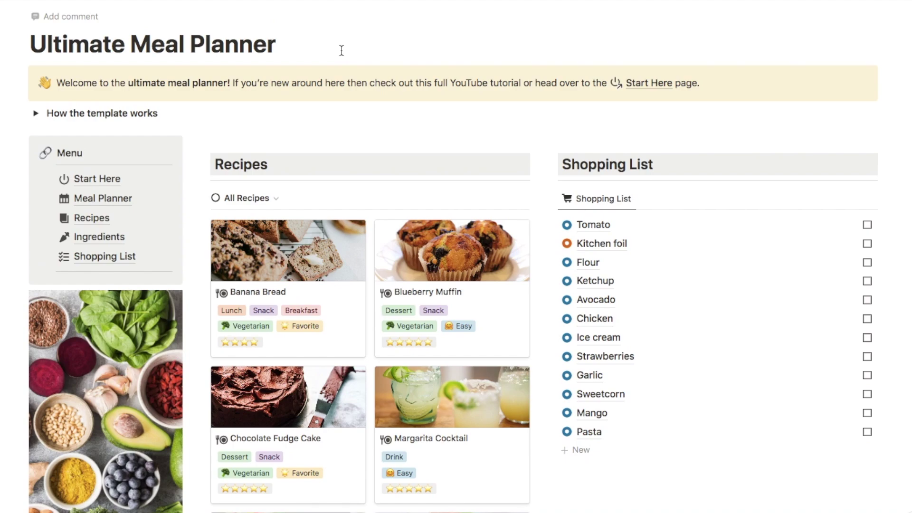
{"action": "scroll", "coordinate": [342, 51], "scroll_direction": "down", "scroll_amount": 3}
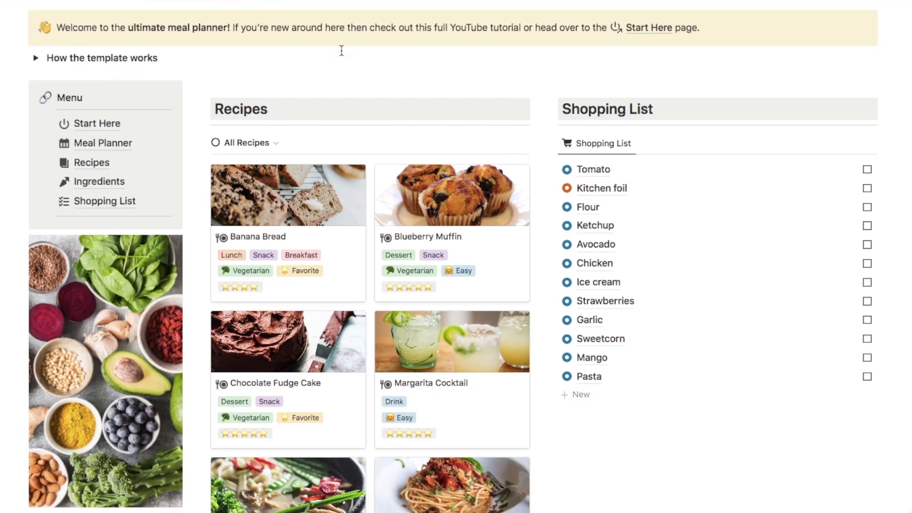
{"action": "scroll", "coordinate": [342, 50], "scroll_direction": "down", "scroll_amount": 2}
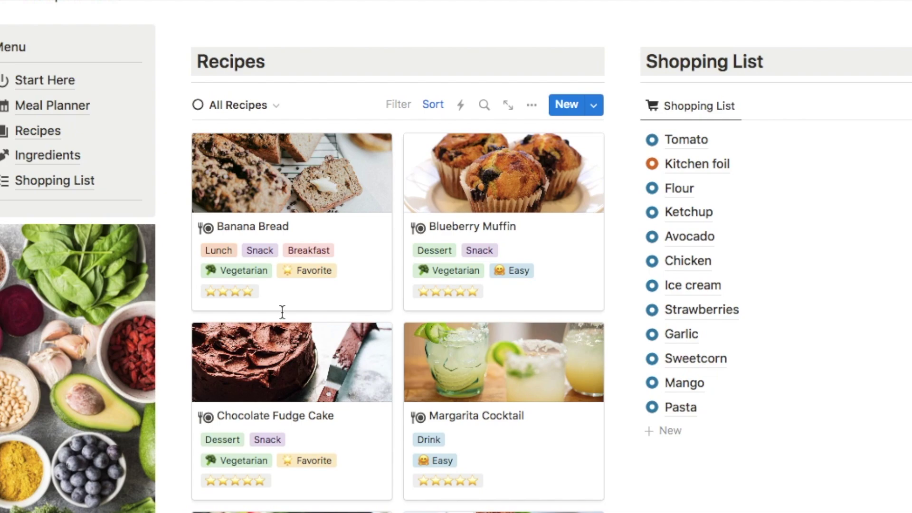
{"action": "left_click", "coordinate": [359, 253]}
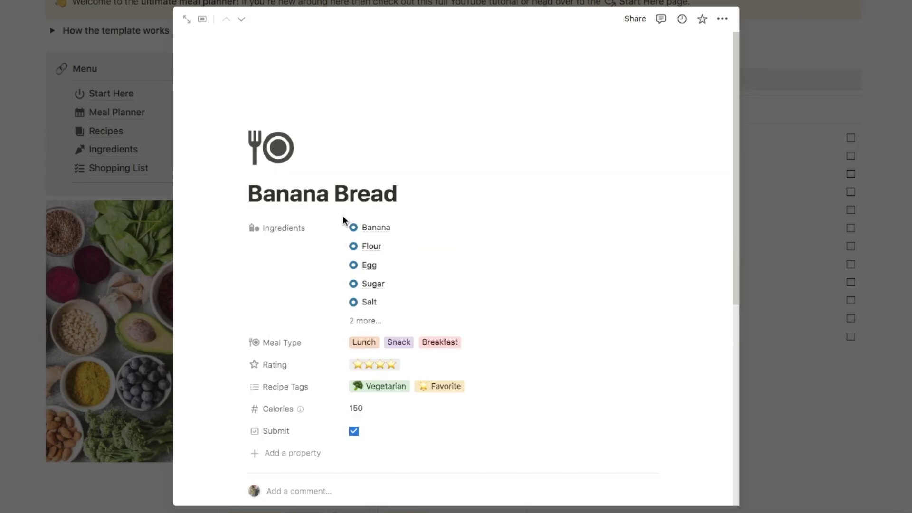
{"action": "scroll", "coordinate": [343, 220], "scroll_direction": "down", "scroll_amount": 5}
{"action": "scroll", "coordinate": [343, 220], "scroll_direction": "down", "scroll_amount": 1}
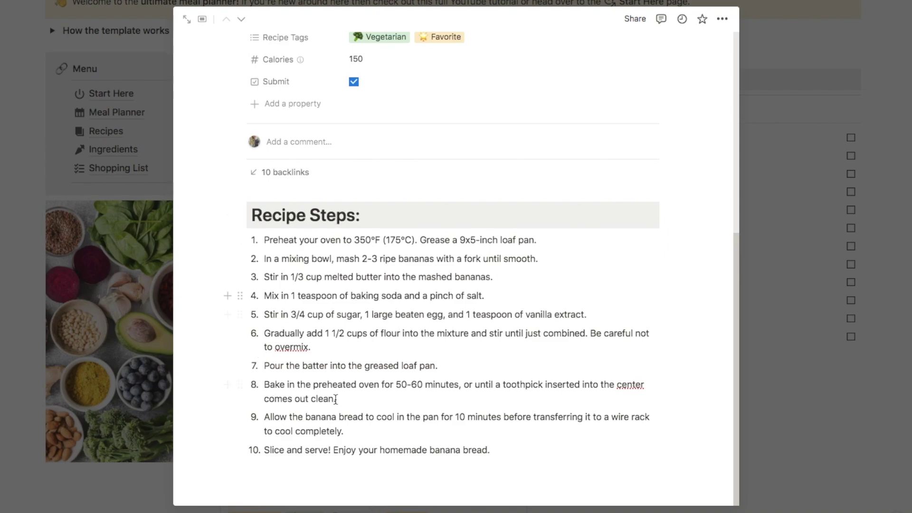
{"action": "left_click", "coordinate": [876, 255]}
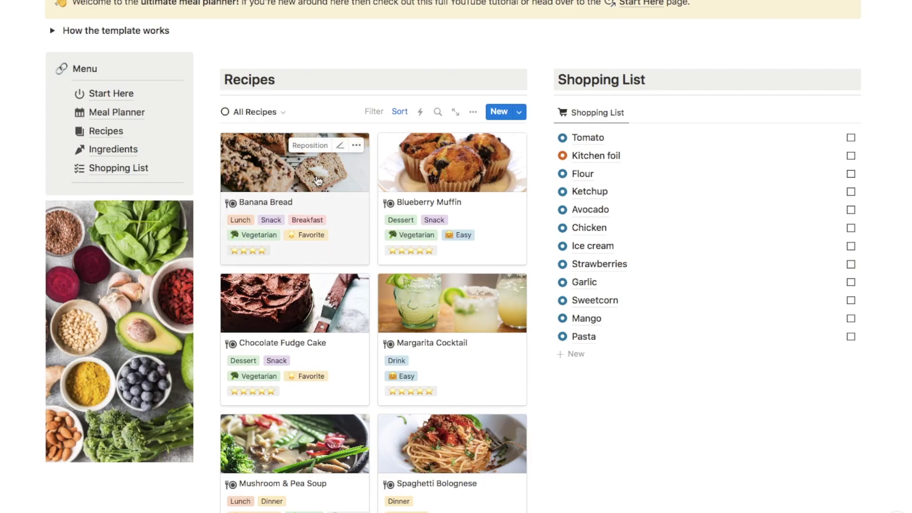
{"action": "left_click", "coordinate": [260, 114]}
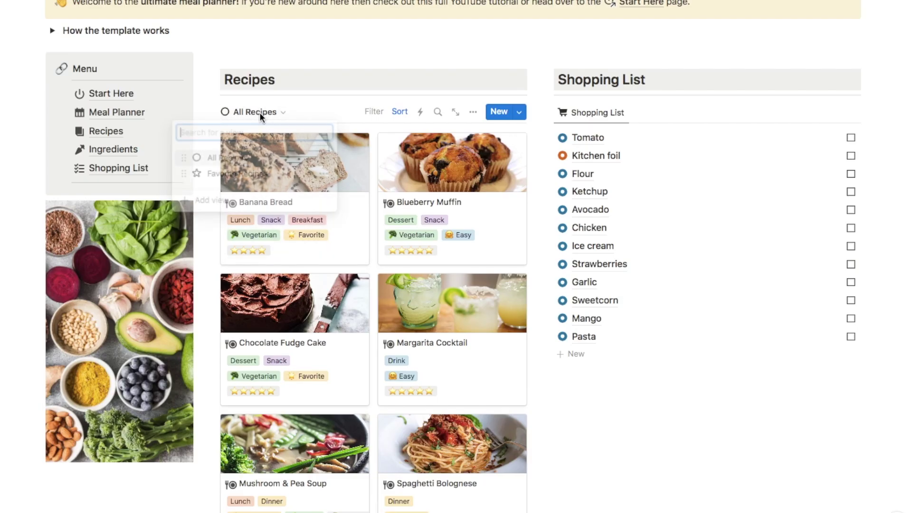
{"action": "left_click", "coordinate": [236, 175]}
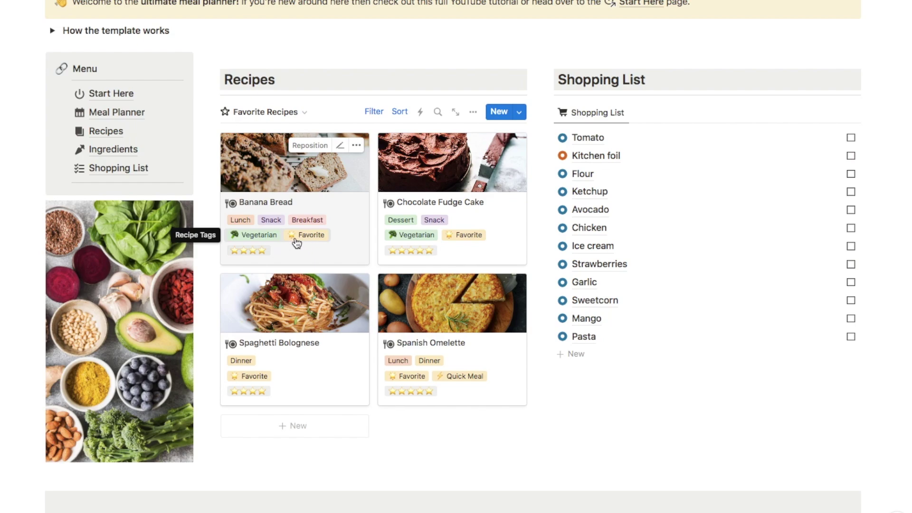
{"action": "left_click", "coordinate": [262, 114]}
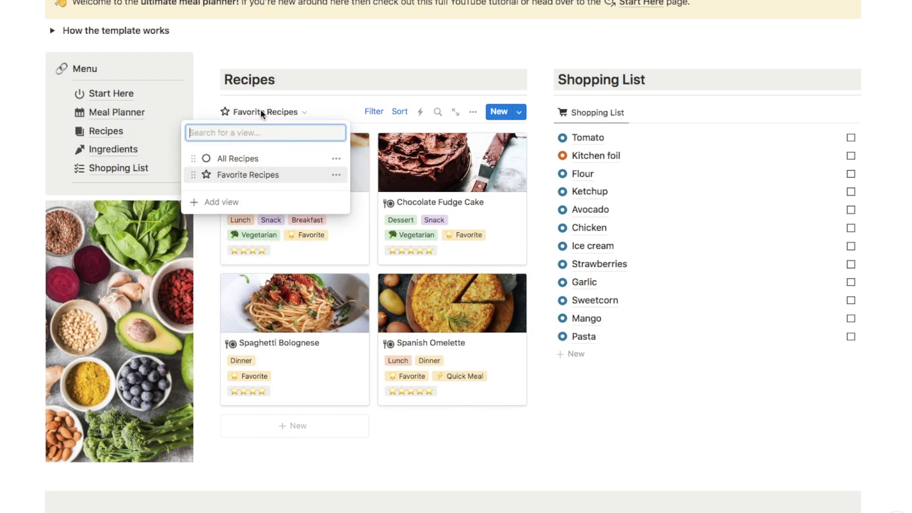
{"action": "left_click", "coordinate": [238, 162]}
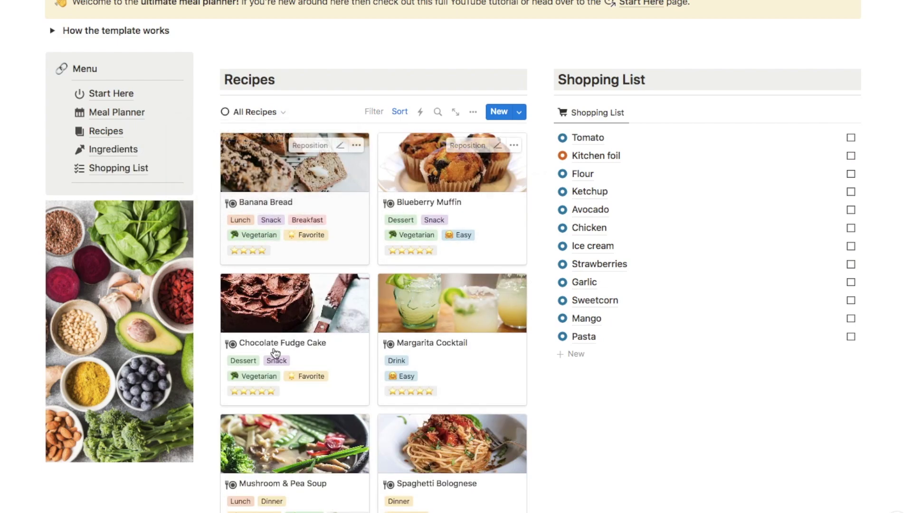
{"action": "left_click", "coordinate": [437, 112]}
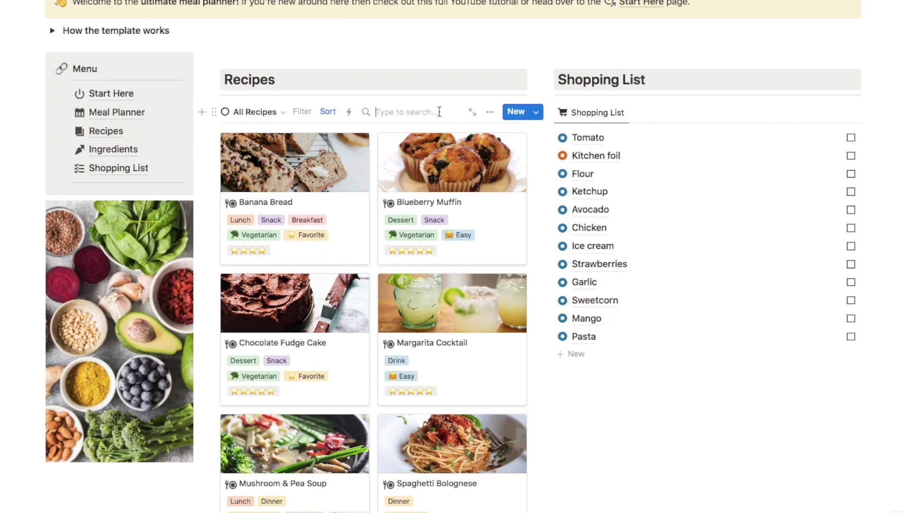
{"action": "type", "text": "spagh"}
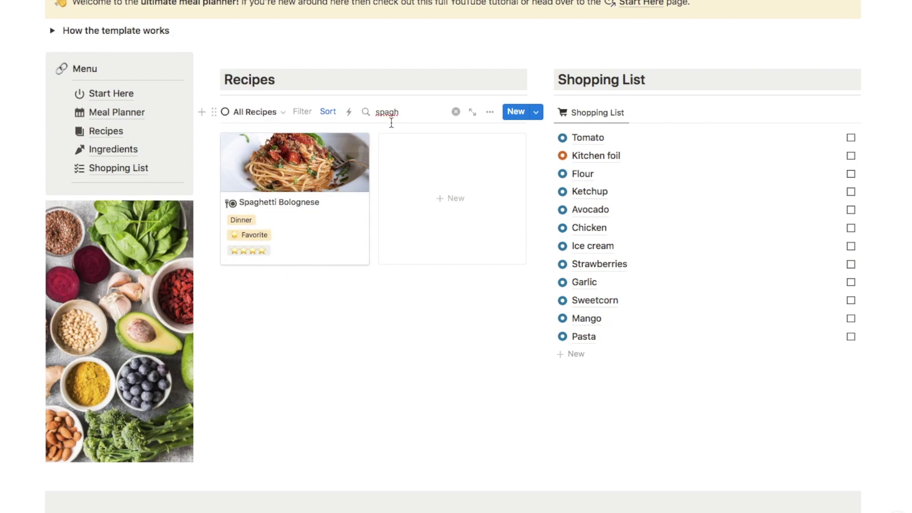
{"action": "left_click", "coordinate": [456, 112]}
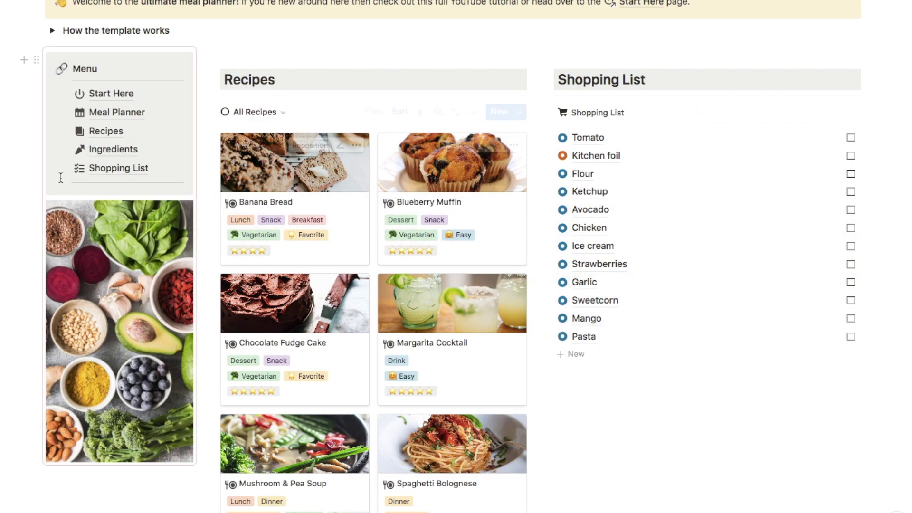
Step: Check off Flour in the Shopping List, then go to the Meal Planner page
{"action": "mouse_move", "coordinate": [175, 148]}
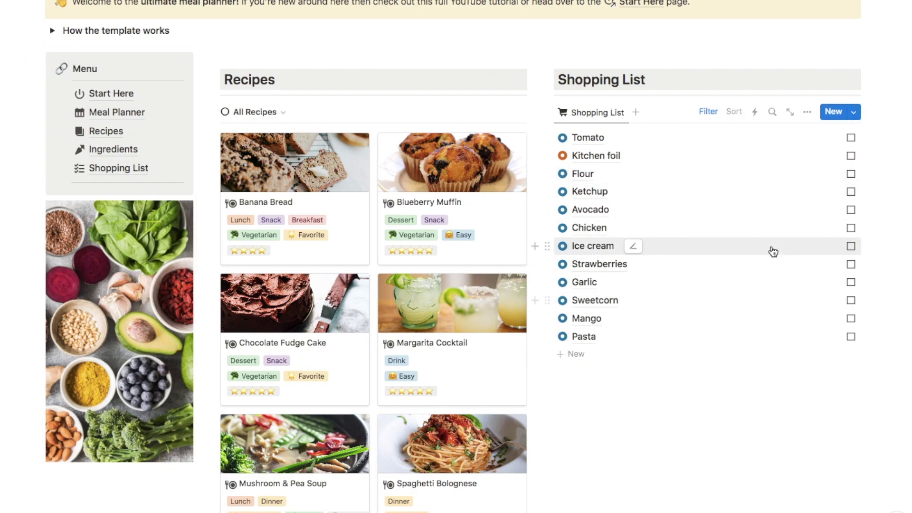
{"action": "left_click", "coordinate": [848, 176]}
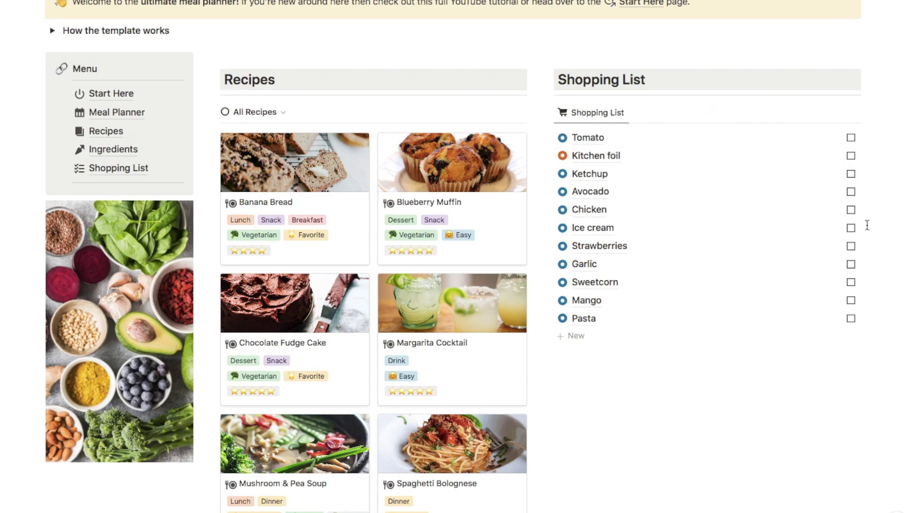
{"action": "scroll", "coordinate": [574, 434], "scroll_direction": "down", "scroll_amount": 2}
{"action": "scroll", "coordinate": [574, 433], "scroll_direction": "up", "scroll_amount": 6}
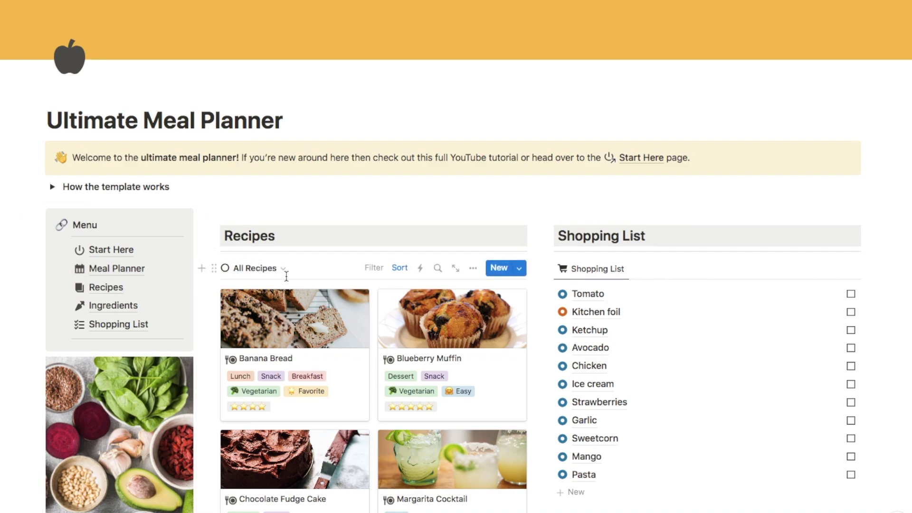
{"action": "mouse_move", "coordinate": [108, 259]}
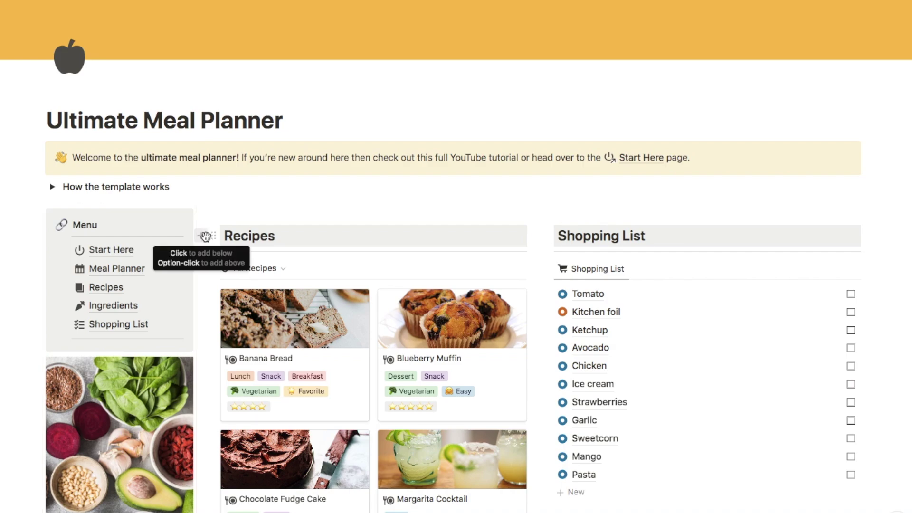
{"action": "left_click", "coordinate": [109, 272]}
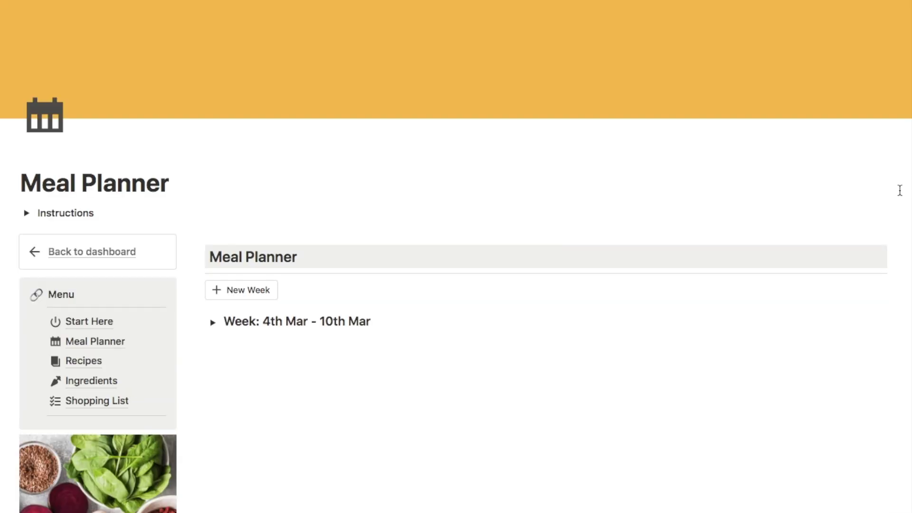
Step: On the 4th–10th Mar board, review Monday breakfast's recipe link and mark Wednesday's breakfast prepped
{"action": "scroll", "coordinate": [899, 190], "scroll_direction": "down", "scroll_amount": 3}
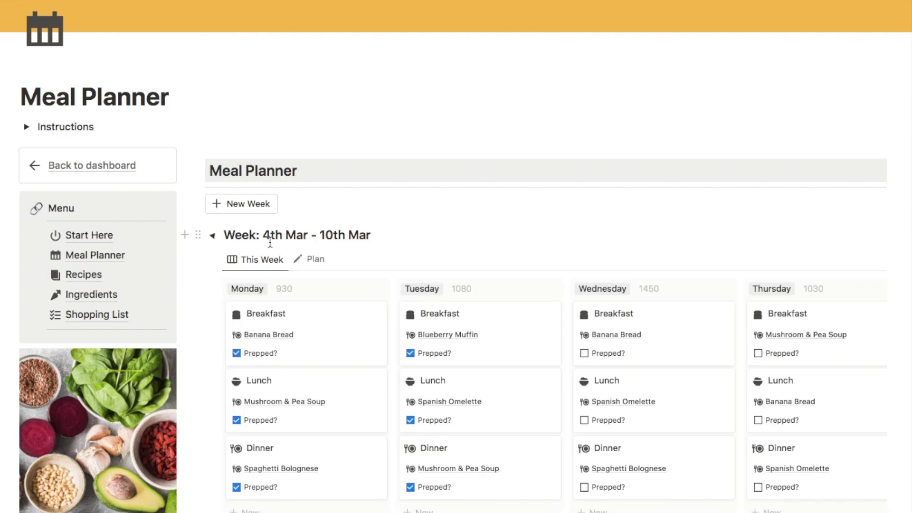
{"action": "scroll", "coordinate": [270, 243], "scroll_direction": "down", "scroll_amount": 3}
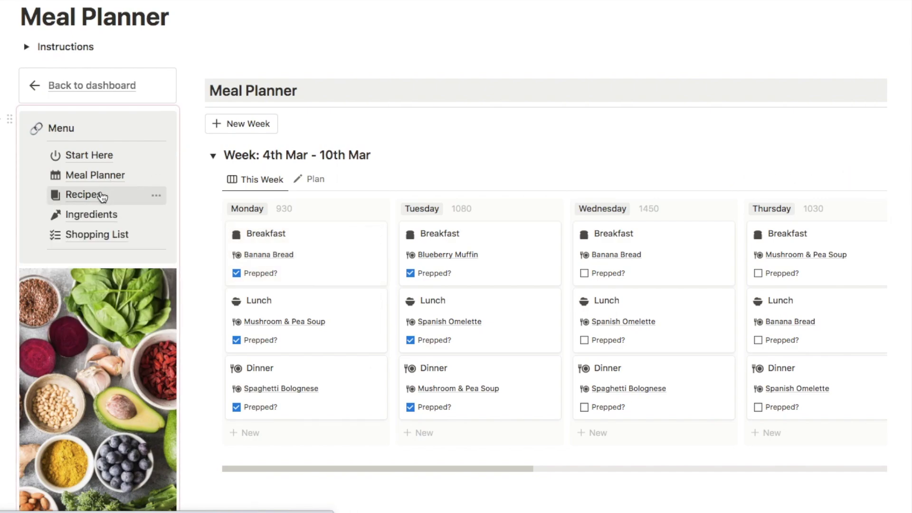
{"action": "left_click", "coordinate": [254, 257]}
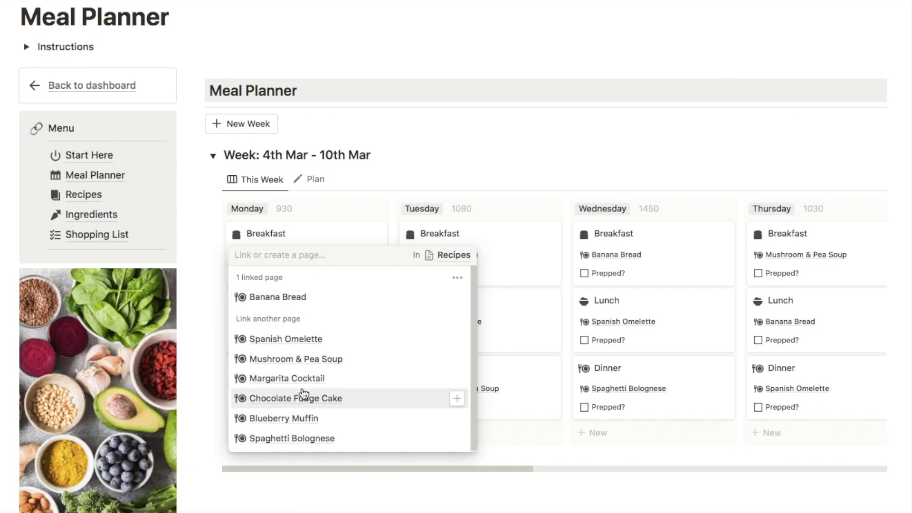
{"action": "left_click", "coordinate": [207, 332]}
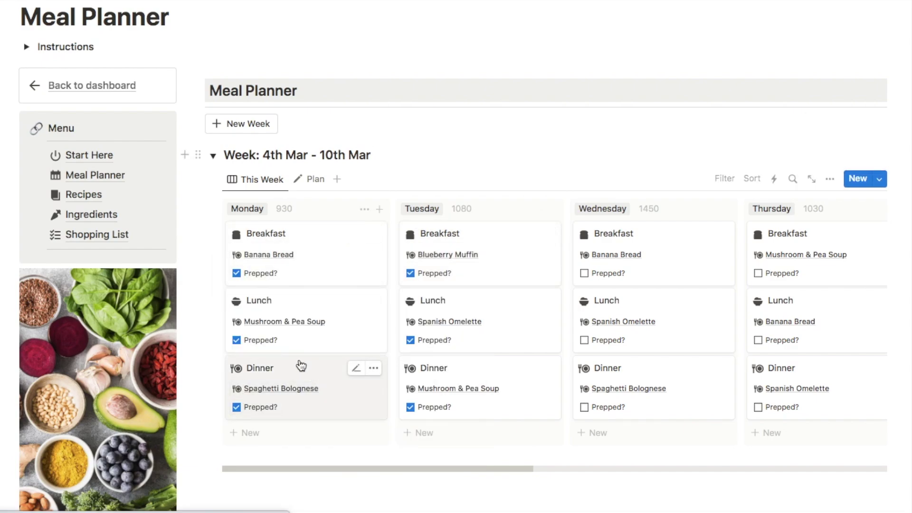
{"action": "left_click", "coordinate": [585, 274]}
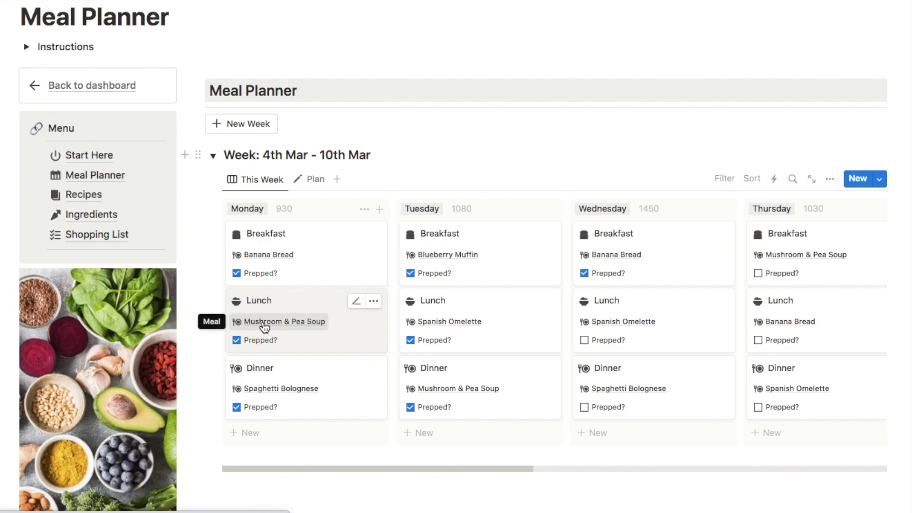
Step: Scan across the This Week board, then show the 4th–10th Mar week's Plan table
{"action": "scroll", "coordinate": [464, 335], "scroll_direction": "right", "scroll_amount": 5}
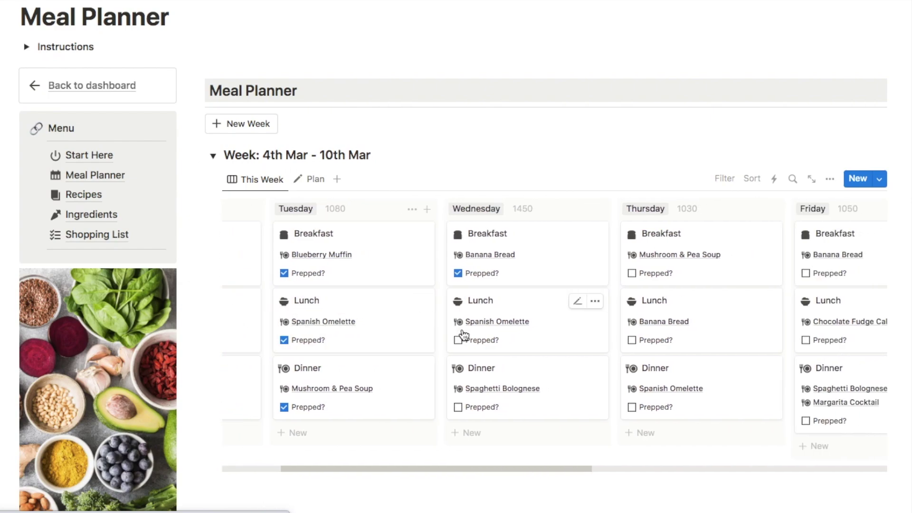
{"action": "scroll", "coordinate": [464, 335], "scroll_direction": "right", "scroll_amount": 4}
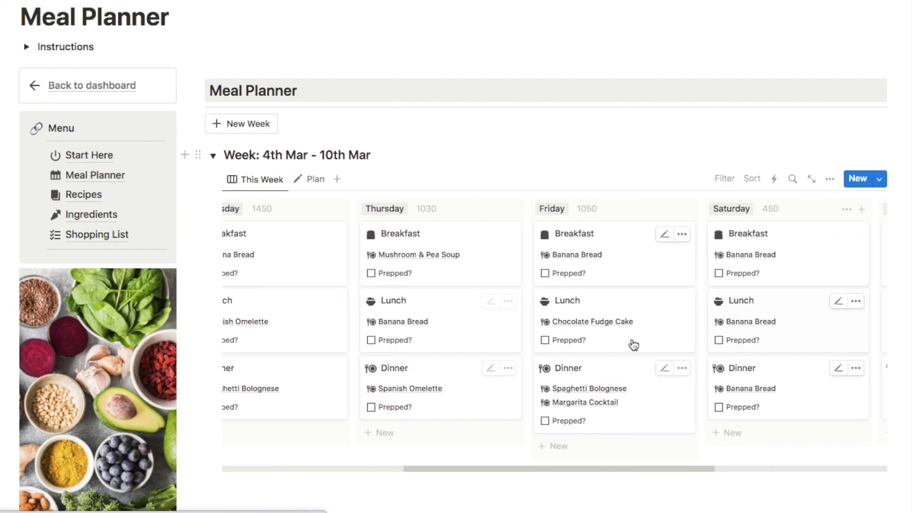
{"action": "scroll", "coordinate": [570, 304], "scroll_direction": "left", "scroll_amount": 9}
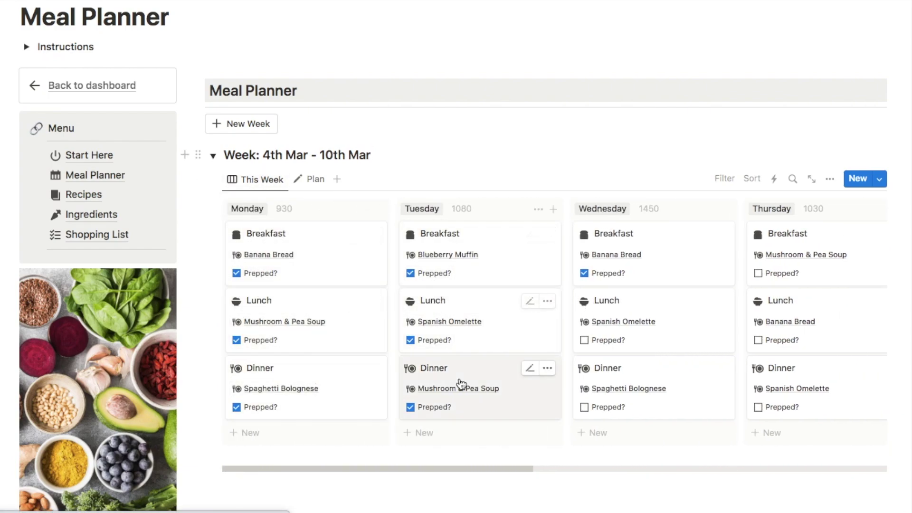
{"action": "left_click", "coordinate": [309, 185]}
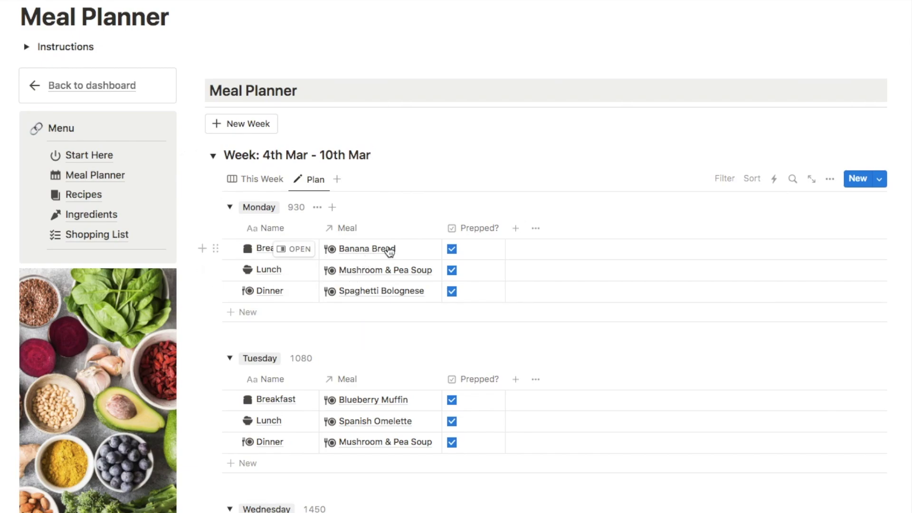
Step: Return to the This Week board, collapse the 4th Mar - 10th Mar week and add a New Week
{"action": "scroll", "coordinate": [350, 325], "scroll_direction": "down", "scroll_amount": 3}
{"action": "scroll", "coordinate": [336, 429], "scroll_direction": "up", "scroll_amount": 4}
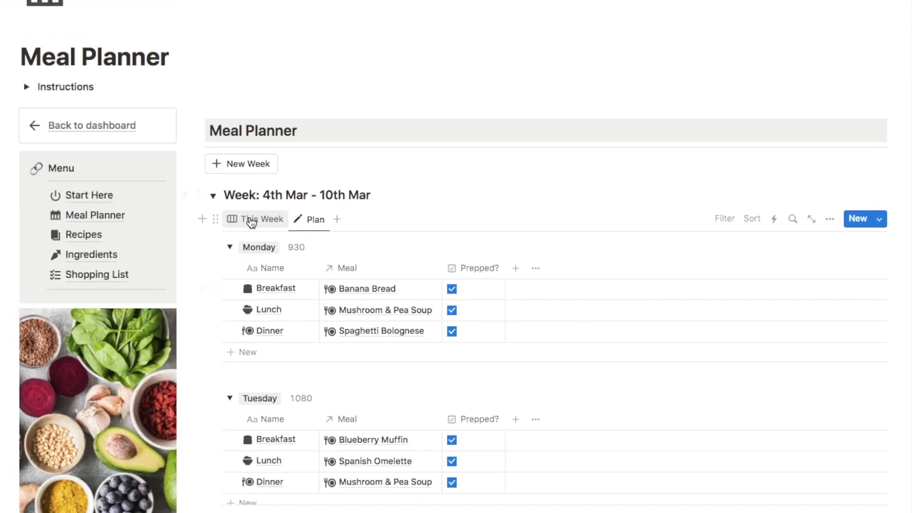
{"action": "left_click", "coordinate": [250, 219]}
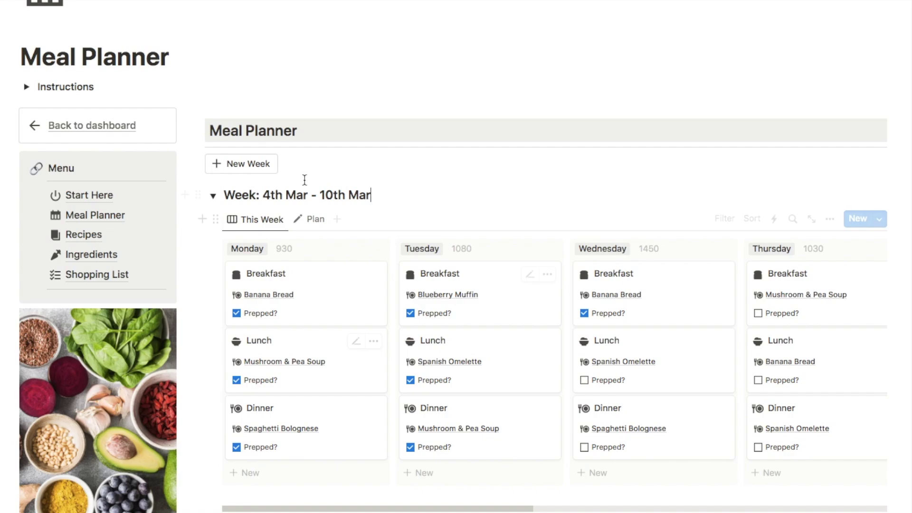
{"action": "left_click", "coordinate": [212, 197]}
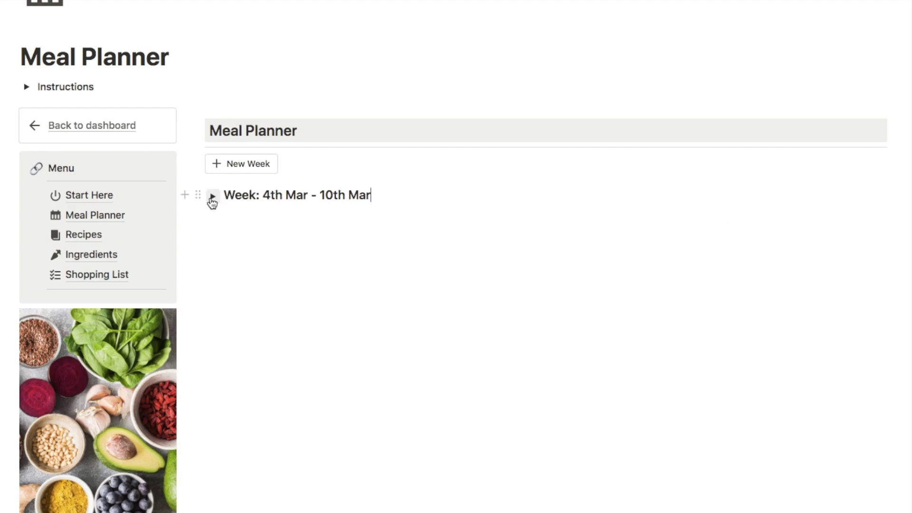
{"action": "left_click", "coordinate": [234, 169]}
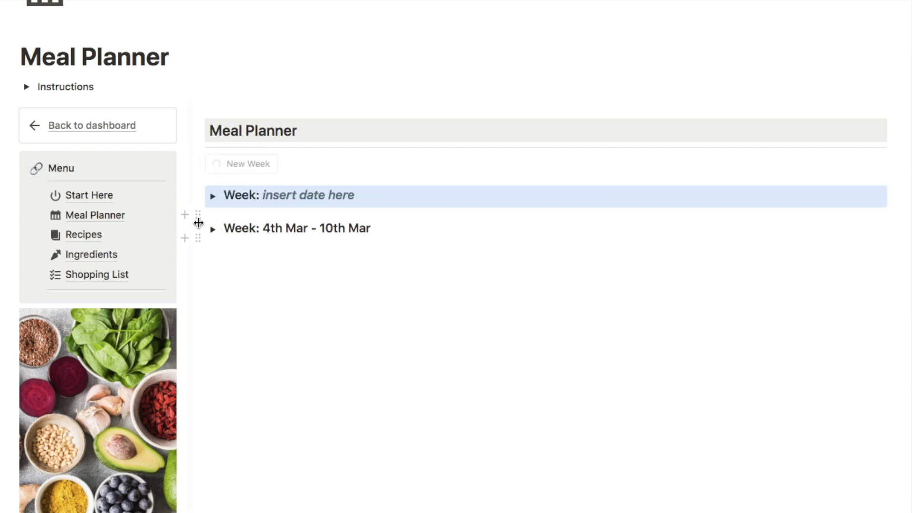
Step: Title the new week '11th Mar - 17th Mar', expand it and show its Plan table
{"action": "left_click_drag", "start_coordinate": [362, 194], "coordinate": [264, 195]}
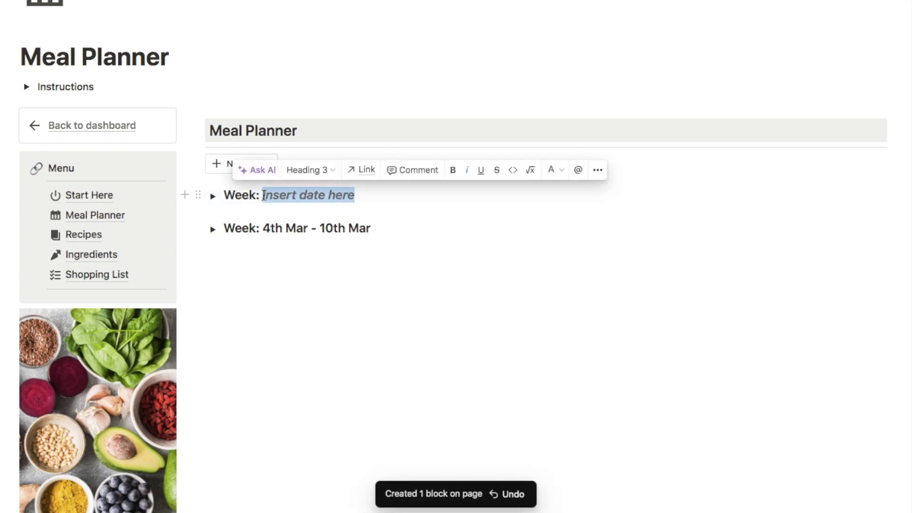
{"action": "type", "text": "11th M"}
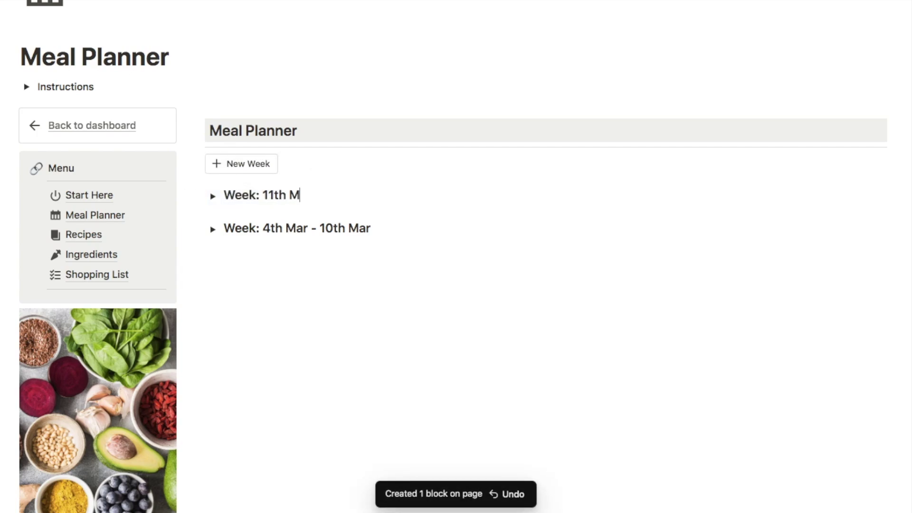
{"action": "type", "text": "ar - 17th Mar"}
{"action": "left_click", "coordinate": [214, 197]}
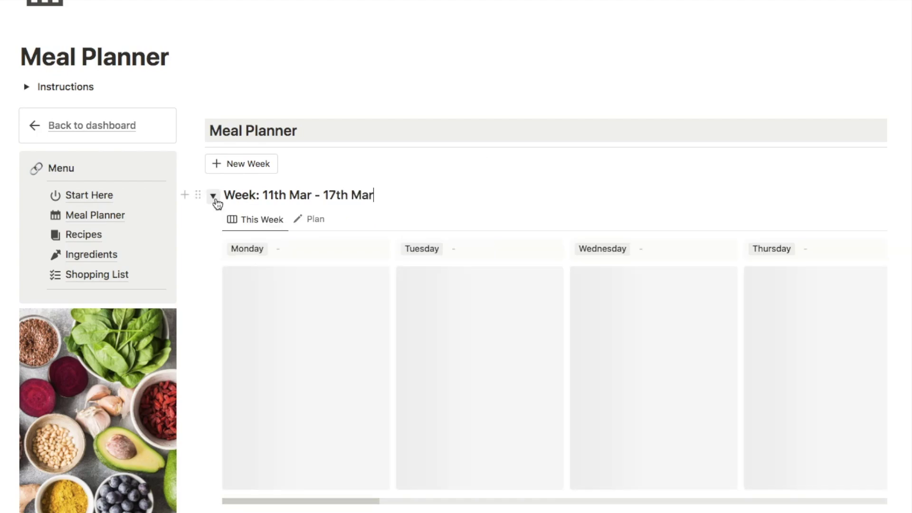
{"action": "left_click", "coordinate": [317, 220]}
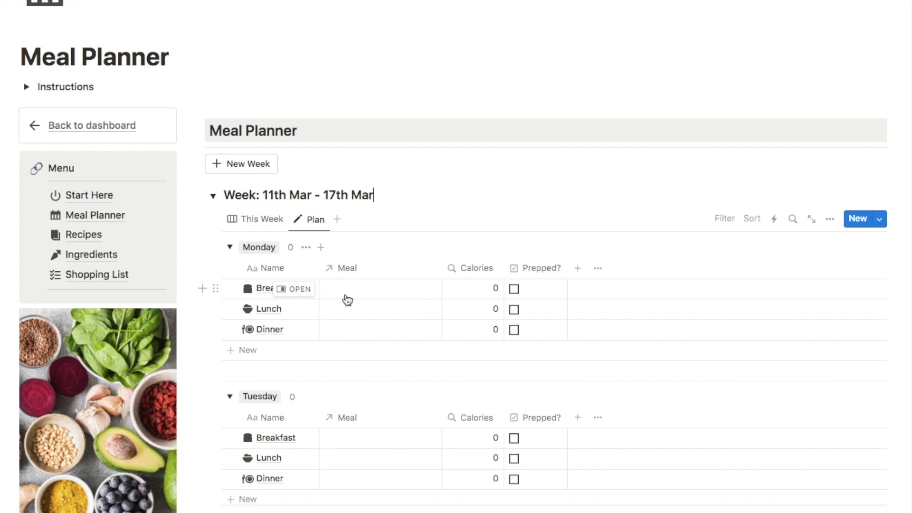
Step: Link Spanish Omelette to Monday breakfast and Mushroom & Pea Soup to Monday lunch
{"action": "left_click", "coordinate": [352, 292]}
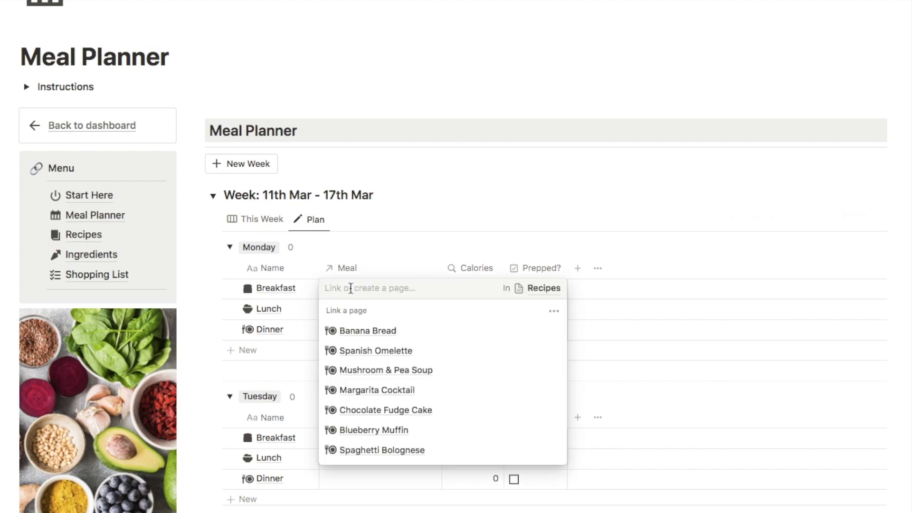
{"action": "left_click", "coordinate": [398, 354]}
{"action": "key", "text": "Escape"}
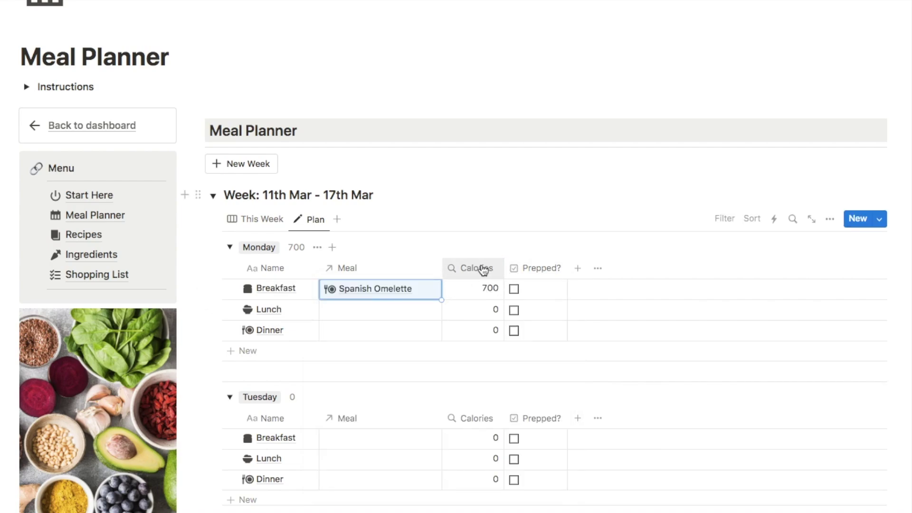
{"action": "left_click", "coordinate": [358, 309]}
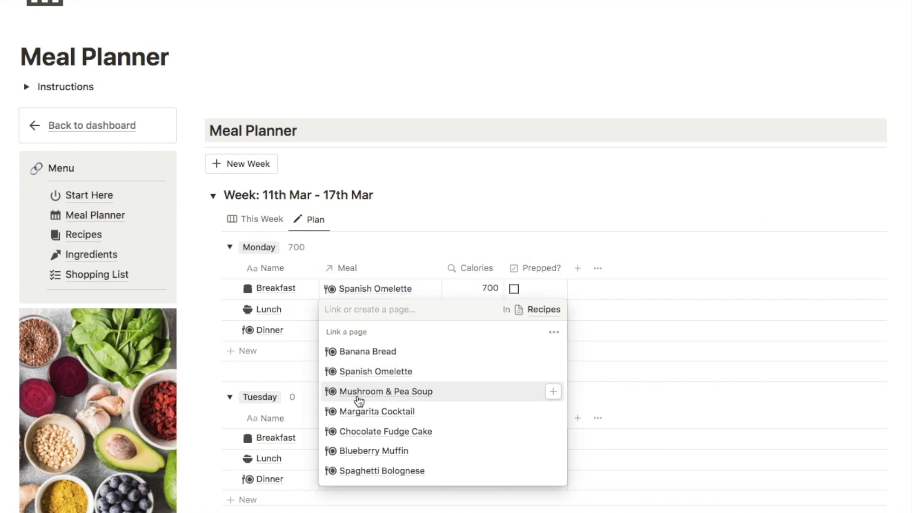
{"action": "left_click", "coordinate": [369, 394]}
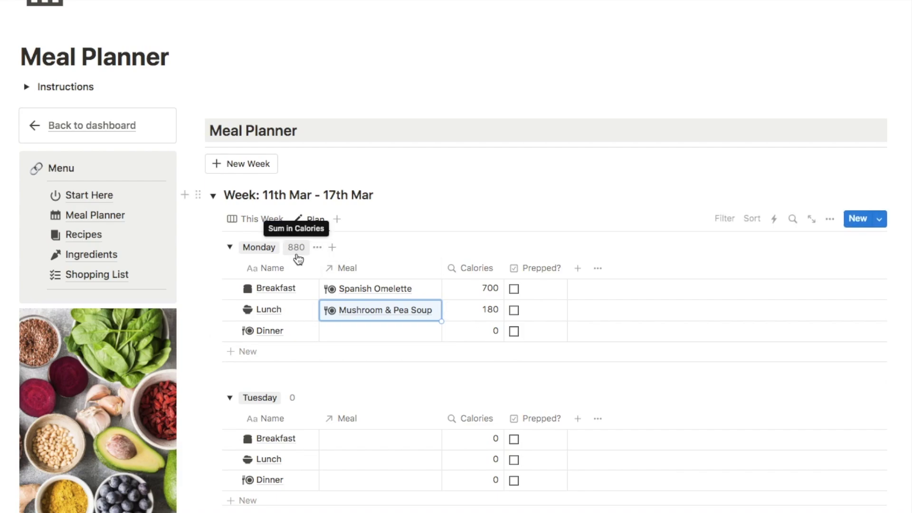
Step: Switch back to the weekly board and collapse the 11th Mar - 17th Mar week
{"action": "scroll", "coordinate": [251, 260], "scroll_direction": "down", "scroll_amount": 10}
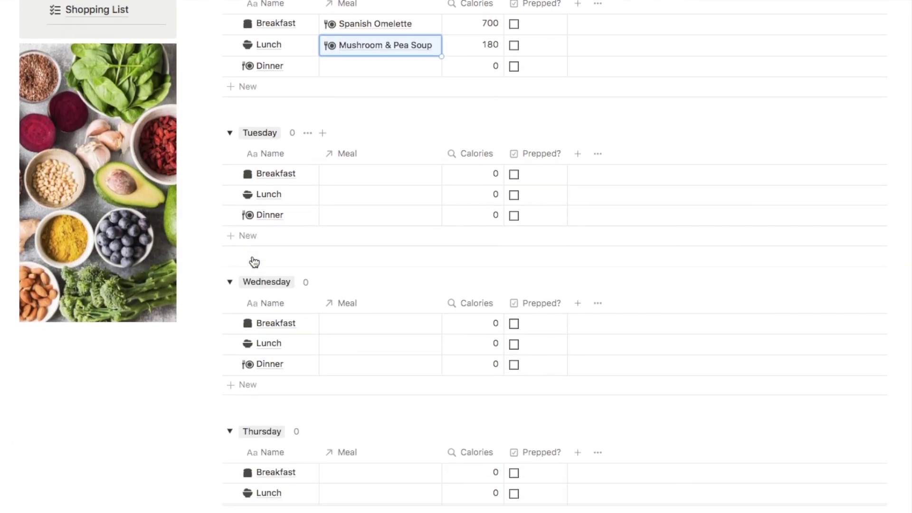
{"action": "scroll", "coordinate": [254, 261], "scroll_direction": "down", "scroll_amount": 2}
{"action": "left_click", "coordinate": [230, 246]}
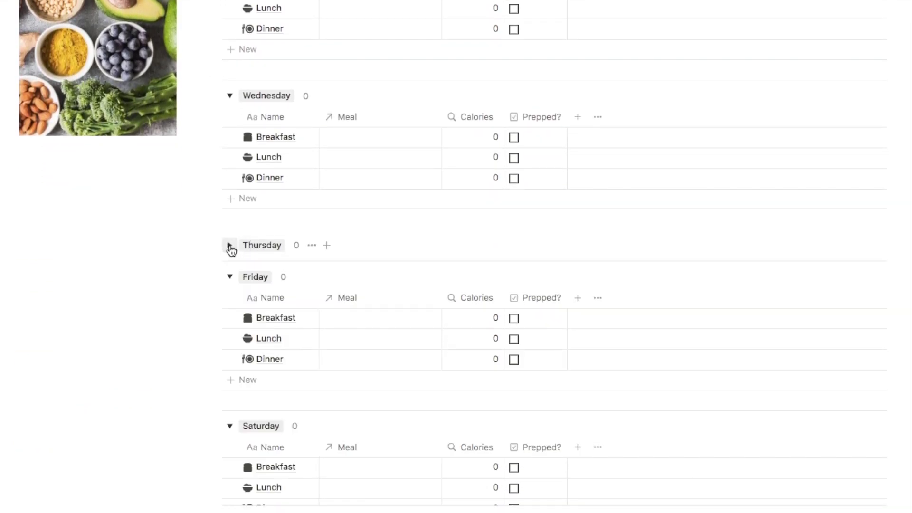
{"action": "left_click", "coordinate": [231, 246]}
{"action": "scroll", "coordinate": [230, 250], "scroll_direction": "up", "scroll_amount": 10}
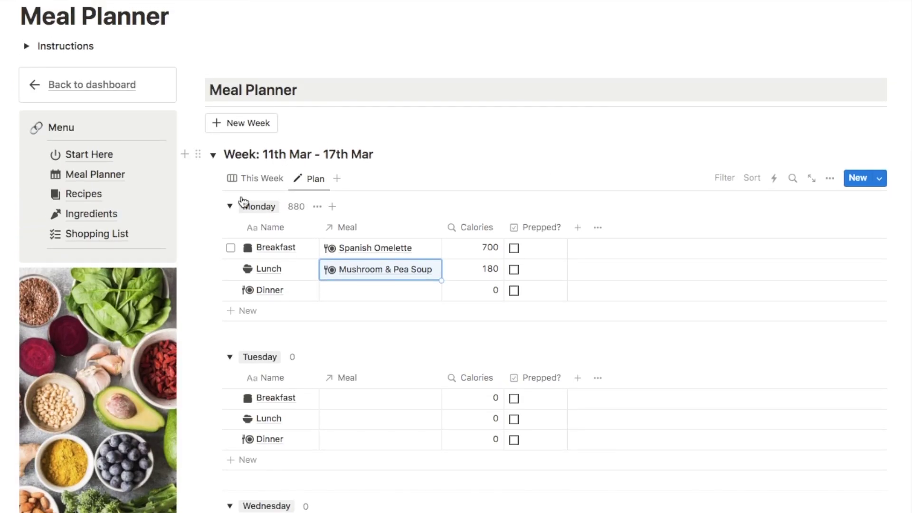
{"action": "left_click", "coordinate": [250, 179]}
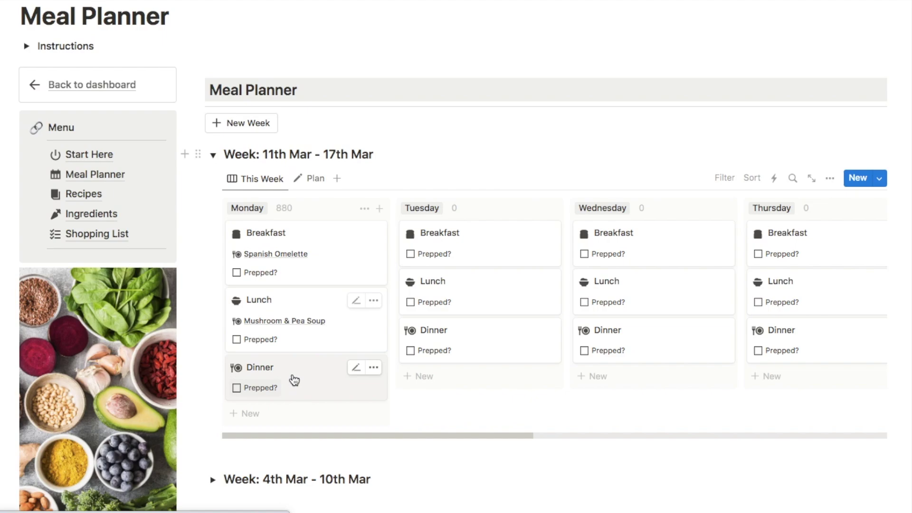
{"action": "left_click", "coordinate": [213, 154]}
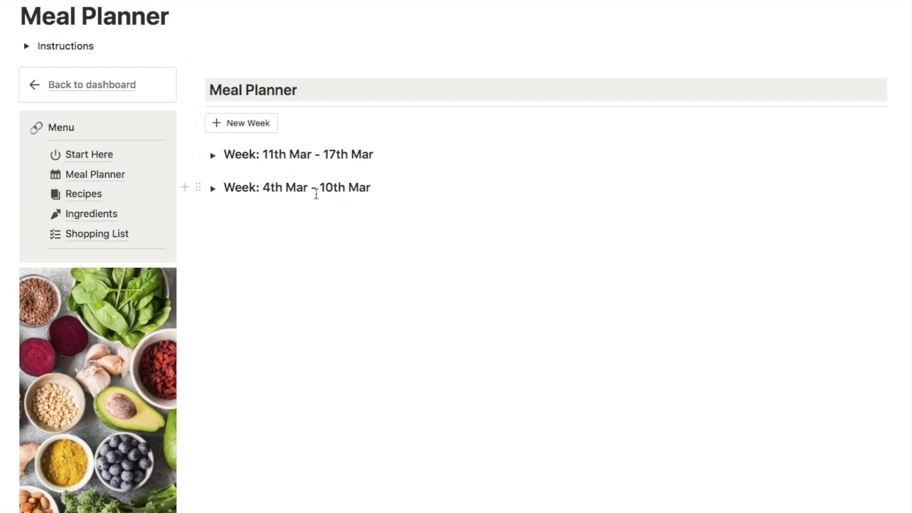
Step: Open Recipes from the sidebar Menu and browse the Recipe Book gallery
{"action": "left_click", "coordinate": [81, 199]}
{"action": "scroll", "coordinate": [81, 199], "scroll_direction": "down", "scroll_amount": 3}
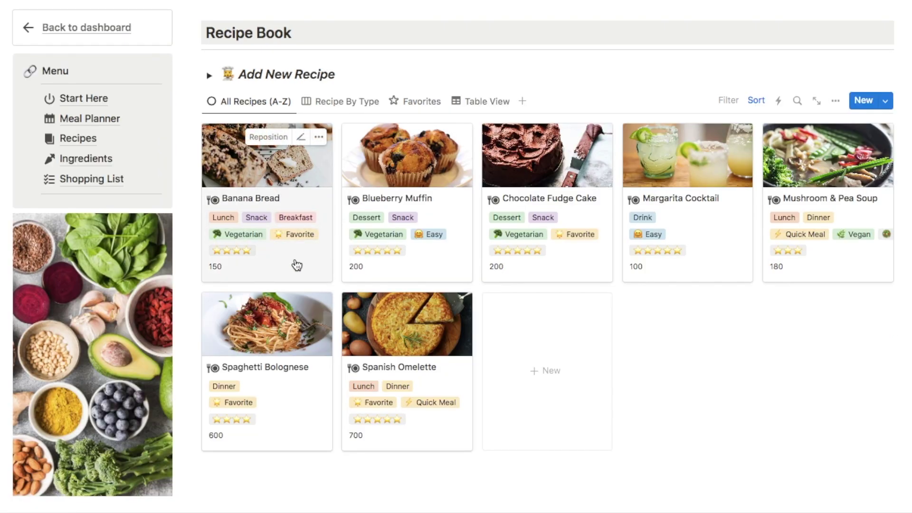
Step: Preview Banana Bread's recipe steps, then switch to the Recipe By Type view
{"action": "left_click", "coordinate": [305, 200]}
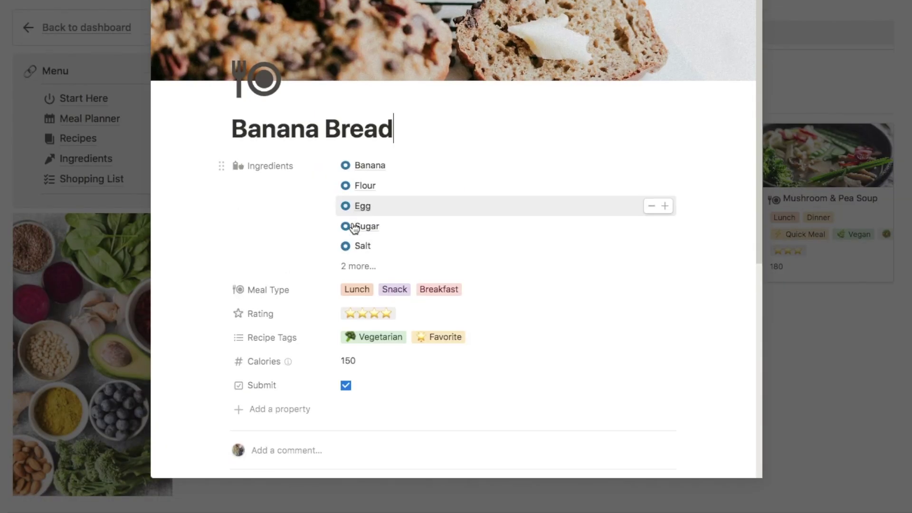
{"action": "scroll", "coordinate": [353, 222], "scroll_direction": "down", "scroll_amount": 8}
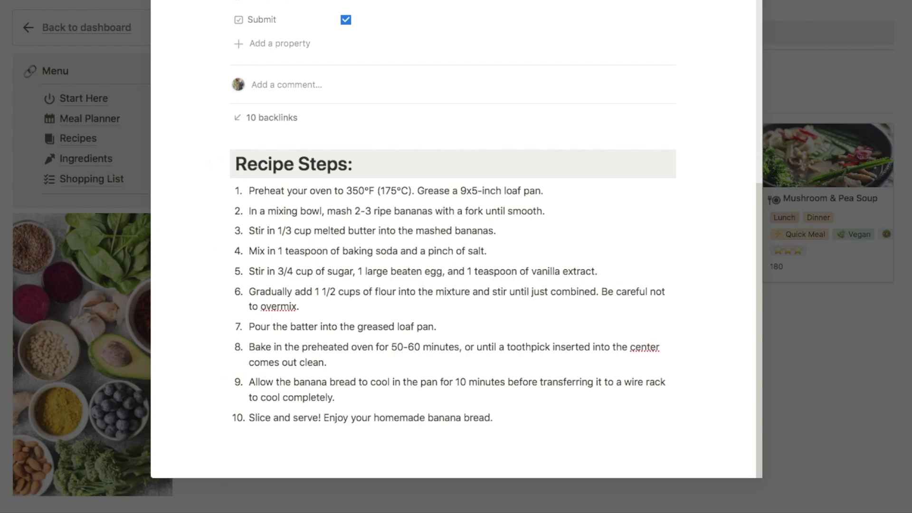
{"action": "key", "text": "Escape"}
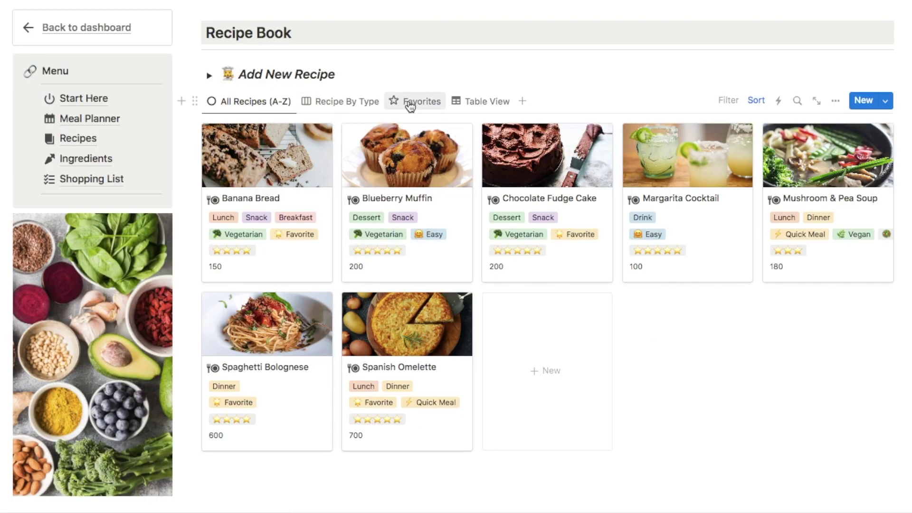
{"action": "left_click", "coordinate": [338, 106]}
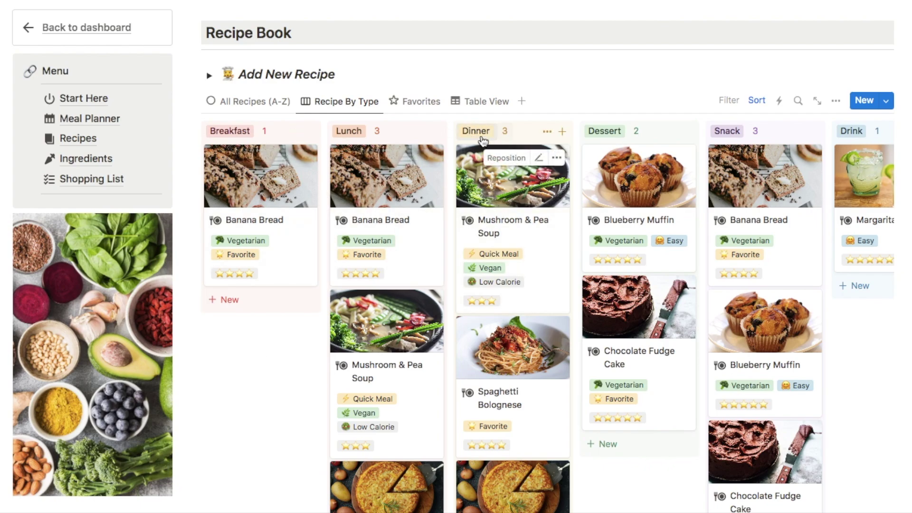
Step: Browse the meal-type columns of the Recipe Book vertically and horizontally
{"action": "scroll", "coordinate": [479, 271], "scroll_direction": "down", "scroll_amount": 1}
{"action": "scroll", "coordinate": [479, 271], "scroll_direction": "down", "scroll_amount": 5}
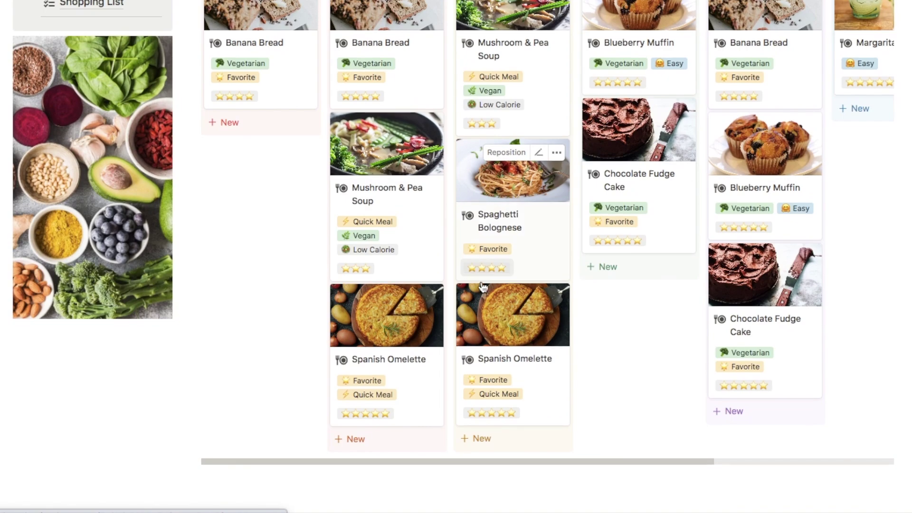
{"action": "scroll", "coordinate": [498, 220], "scroll_direction": "up", "scroll_amount": 4}
{"action": "scroll", "coordinate": [499, 220], "scroll_direction": "up", "scroll_amount": 5}
{"action": "scroll", "coordinate": [498, 220], "scroll_direction": "down", "scroll_amount": 2}
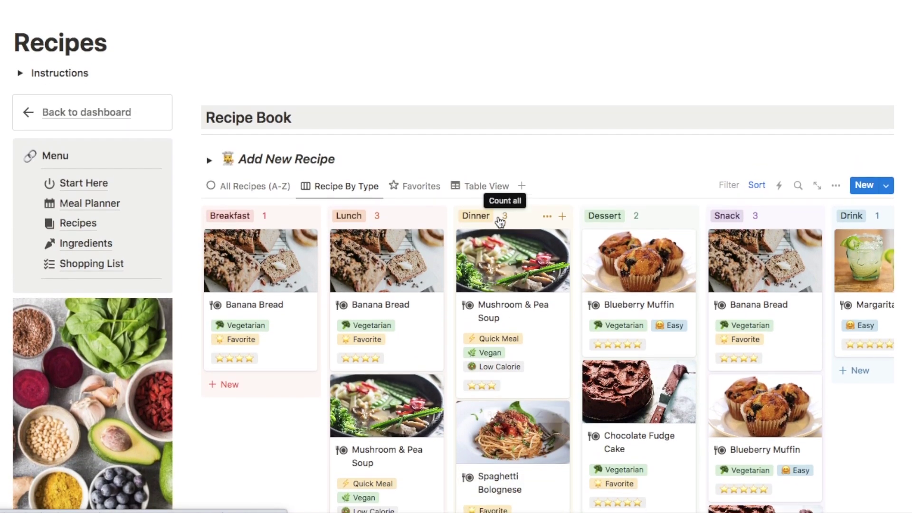
{"action": "scroll", "coordinate": [499, 221], "scroll_direction": "right", "scroll_amount": 3}
{"action": "scroll", "coordinate": [499, 221], "scroll_direction": "right", "scroll_amount": 2}
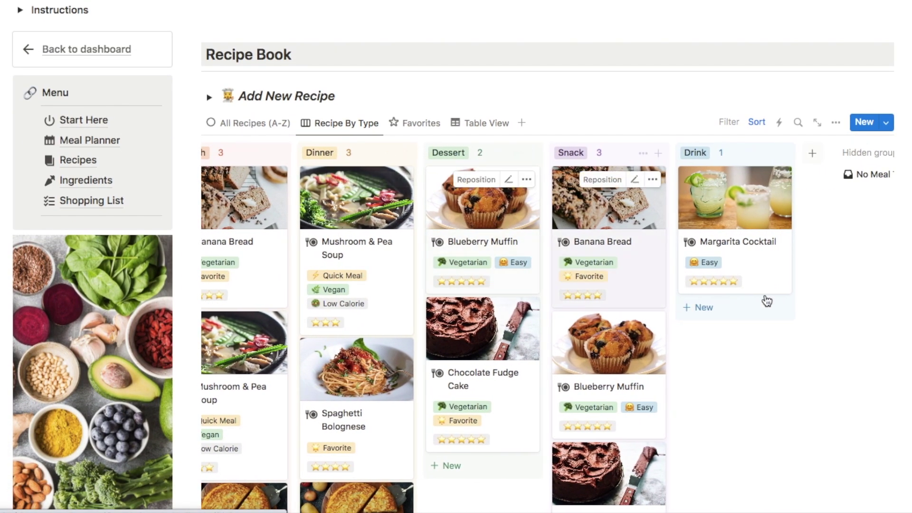
{"action": "scroll", "coordinate": [686, 234], "scroll_direction": "left", "scroll_amount": 3}
{"action": "scroll", "coordinate": [685, 234], "scroll_direction": "left", "scroll_amount": 3}
Step: Check the favorites view, then list all seven recipes in the Table View
{"action": "left_click", "coordinate": [406, 125]}
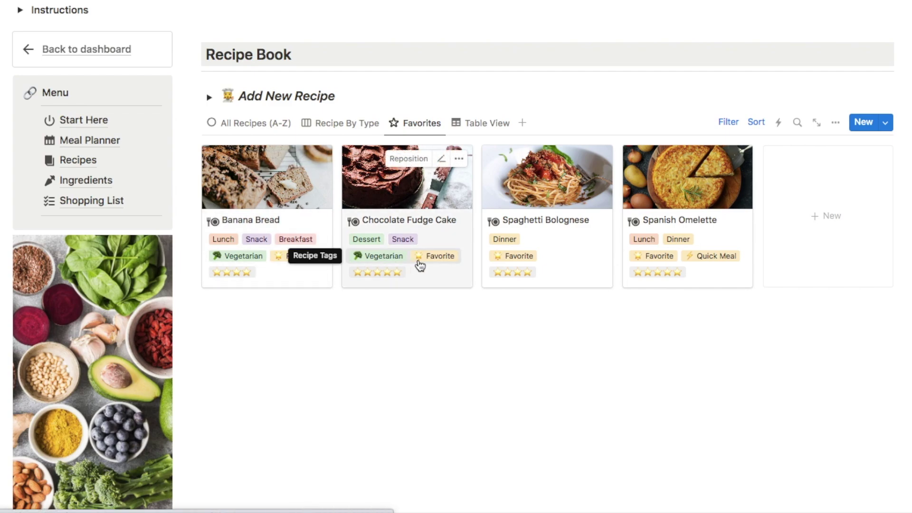
{"action": "left_click", "coordinate": [478, 128]}
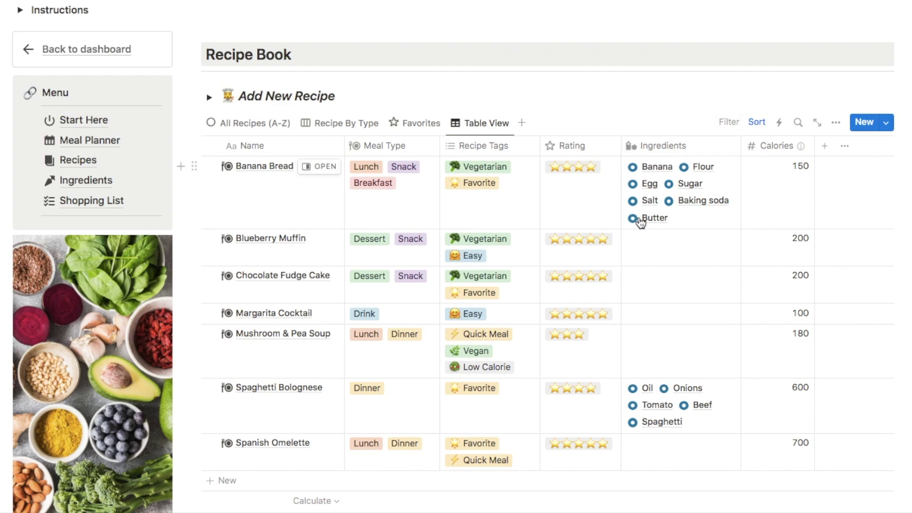
{"action": "scroll", "coordinate": [641, 221], "scroll_direction": "down", "scroll_amount": 1}
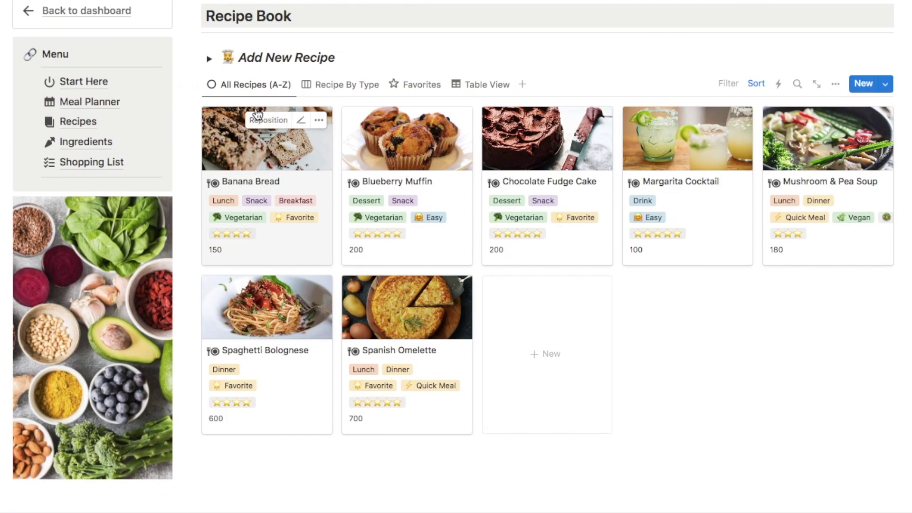
Step: Create a new recipe entry named 'Chocolate chip cookies'
{"action": "left_click", "coordinate": [207, 59]}
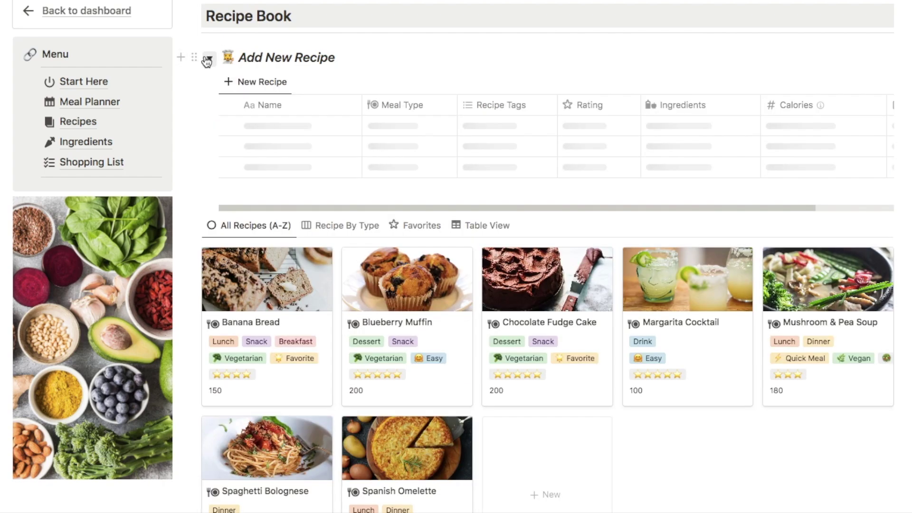
{"action": "left_click", "coordinate": [239, 151]}
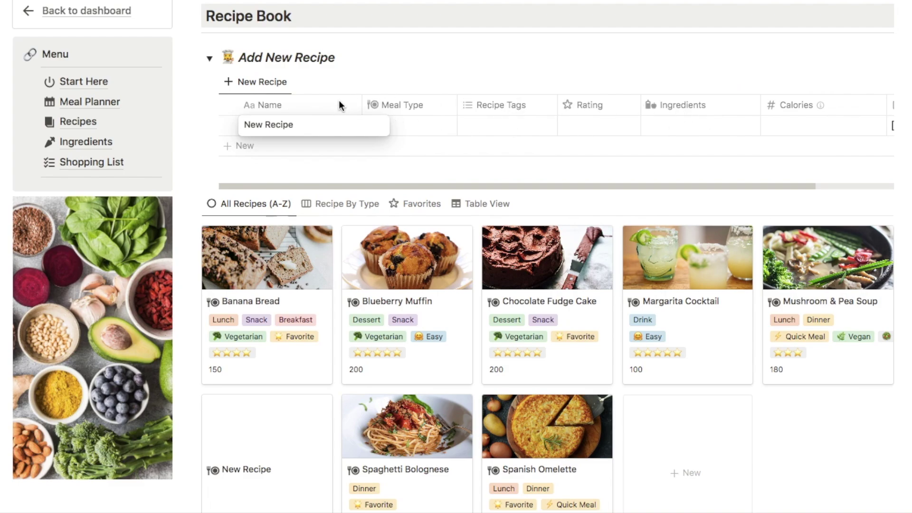
{"action": "left_click_drag", "start_coordinate": [298, 124], "coordinate": [250, 124]}
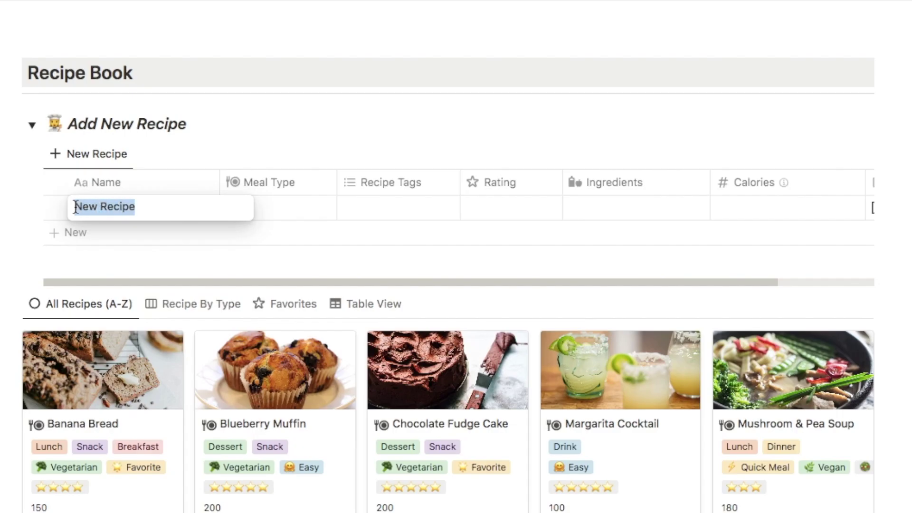
{"action": "key", "text": "BackSpace"}
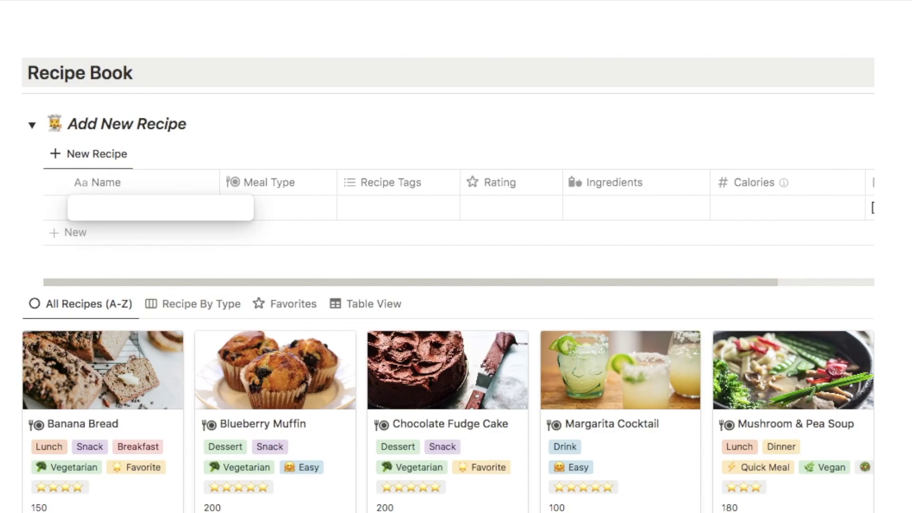
{"action": "type", "text": "Chocolate chip cookies"}
{"action": "key", "text": "Return"}
Step: Set the recipe's Meal Type to Dessert and Snack
{"action": "left_click", "coordinate": [247, 212]}
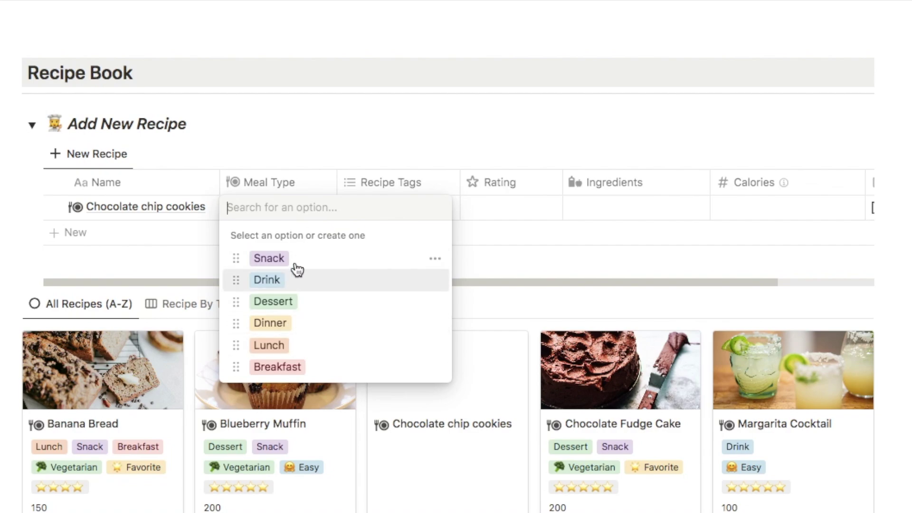
{"action": "left_click", "coordinate": [291, 305]}
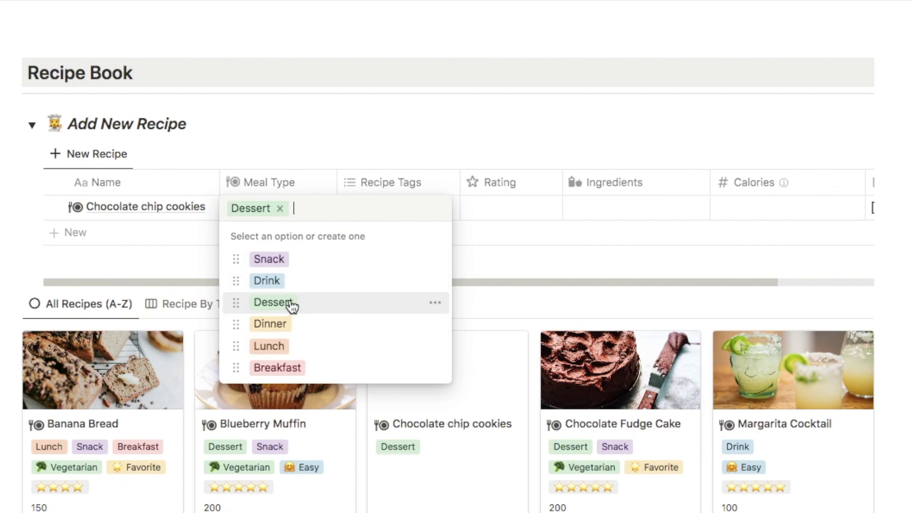
{"action": "left_click", "coordinate": [287, 260]}
{"action": "key", "text": "Escape"}
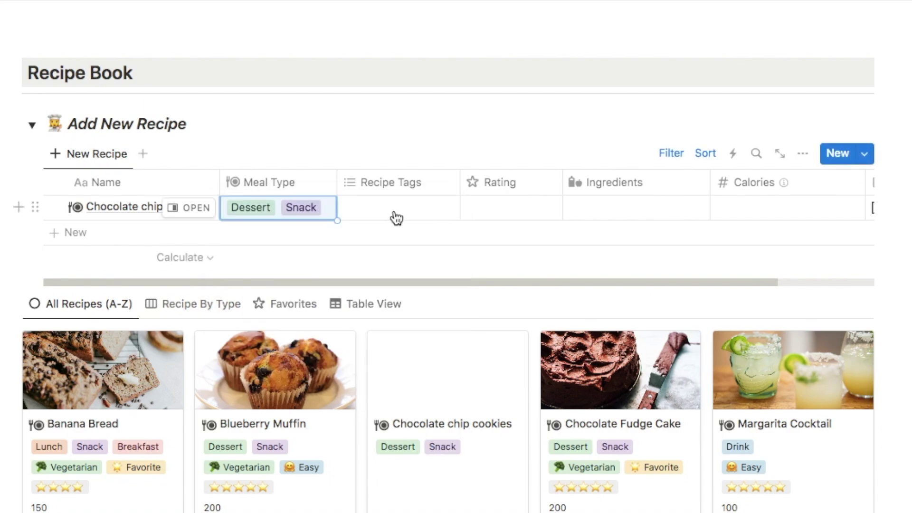
Step: Tag the cookies recipe Vegetarian, Easy and Favorite
{"action": "left_click", "coordinate": [380, 214]}
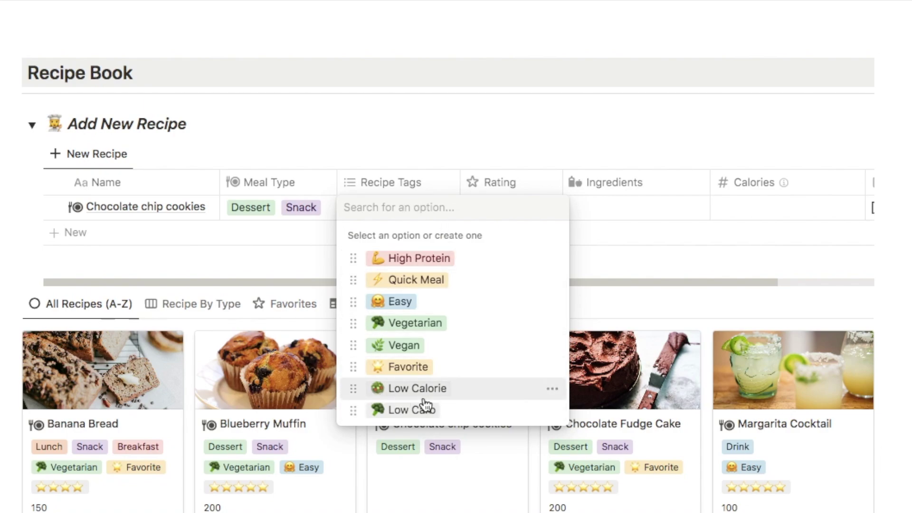
{"action": "left_click", "coordinate": [440, 328]}
{"action": "left_click", "coordinate": [412, 303]}
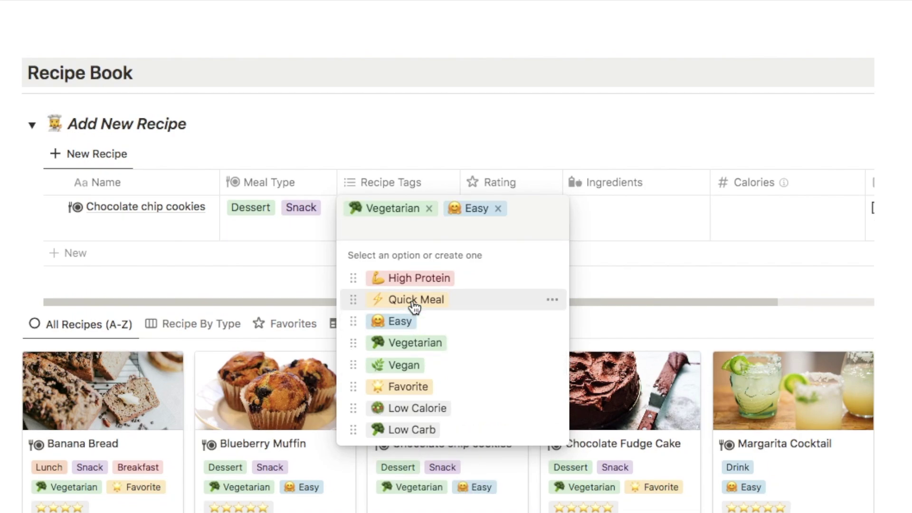
{"action": "left_click", "coordinate": [418, 387]}
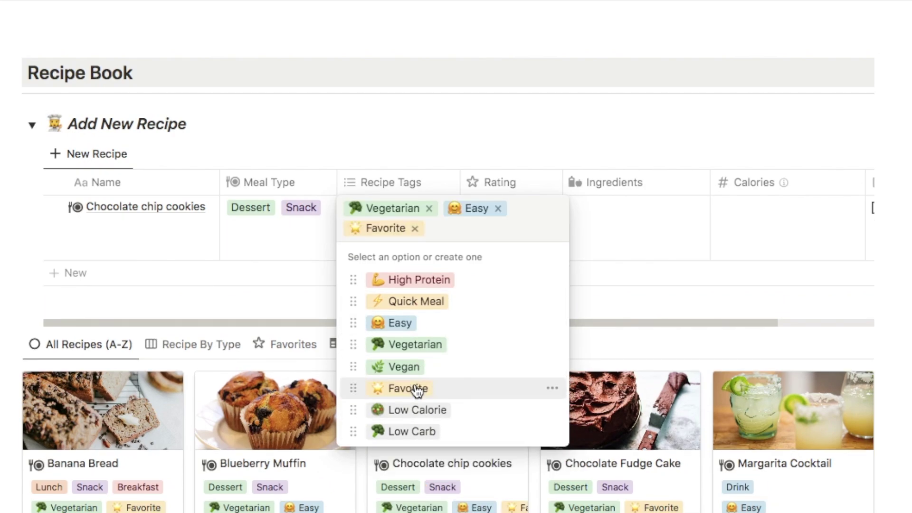
{"action": "left_click", "coordinate": [489, 232]}
Step: Give the recipe a five-star rating
{"action": "left_click", "coordinate": [491, 232]}
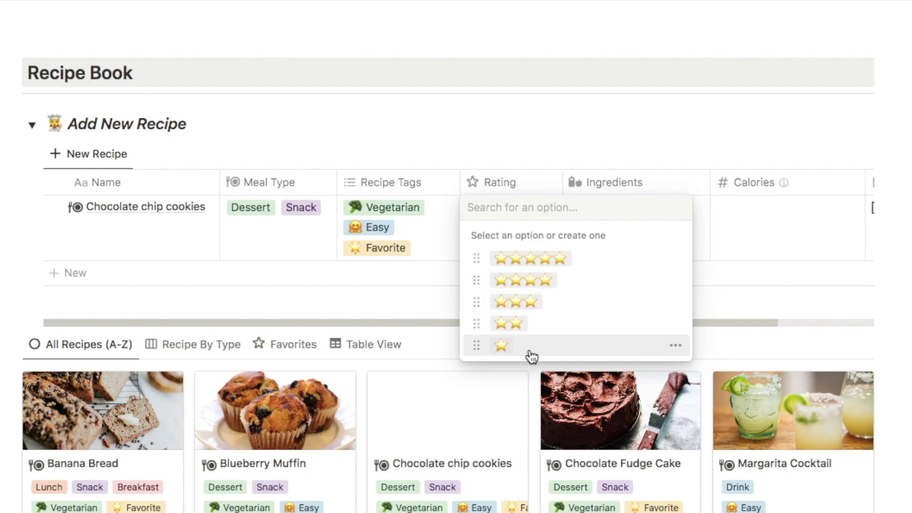
{"action": "left_click", "coordinate": [538, 260]}
{"action": "key", "text": "Escape"}
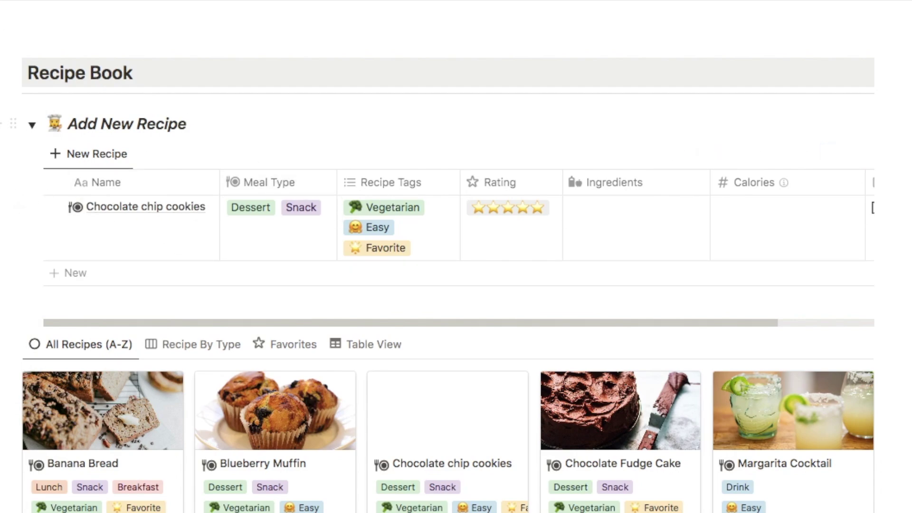
Step: Search for and link Chocolate, Butter and Sugar as the recipe's ingredients
{"action": "left_click", "coordinate": [615, 235]}
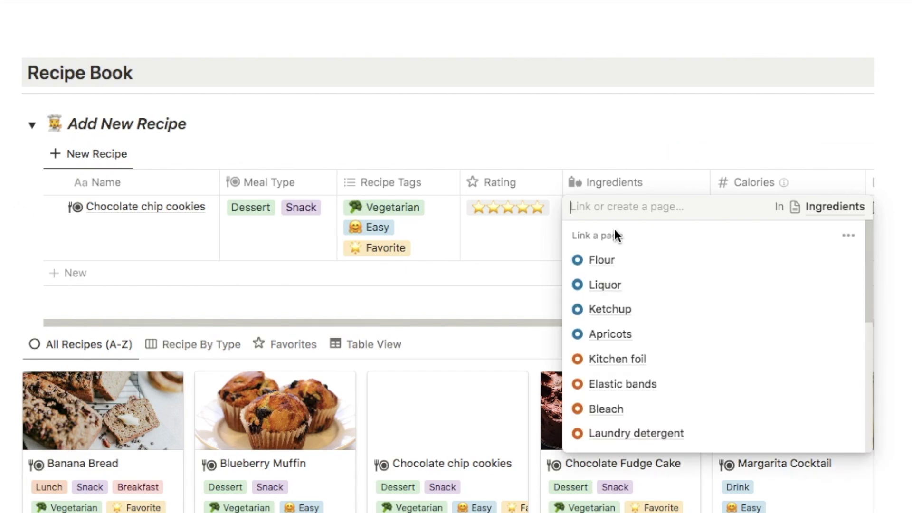
{"action": "scroll", "coordinate": [610, 299], "scroll_direction": "down", "scroll_amount": 5}
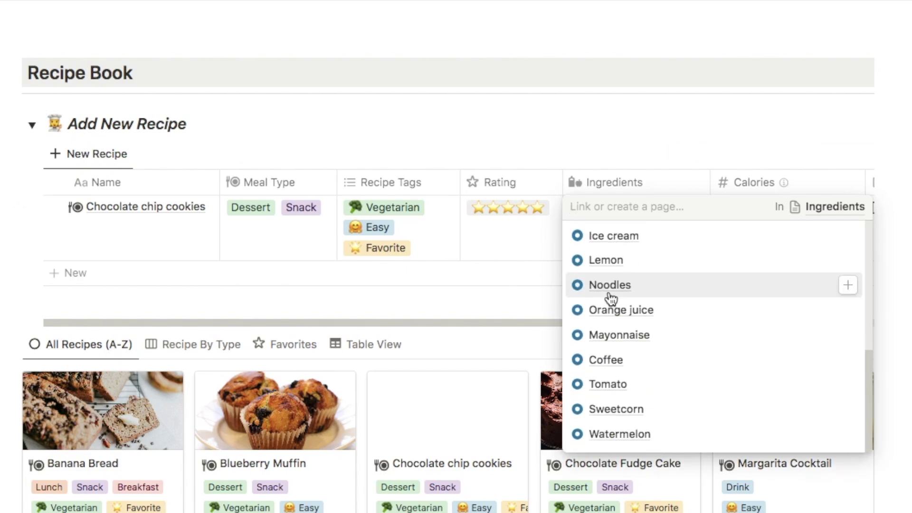
{"action": "scroll", "coordinate": [611, 299], "scroll_direction": "down", "scroll_amount": 5}
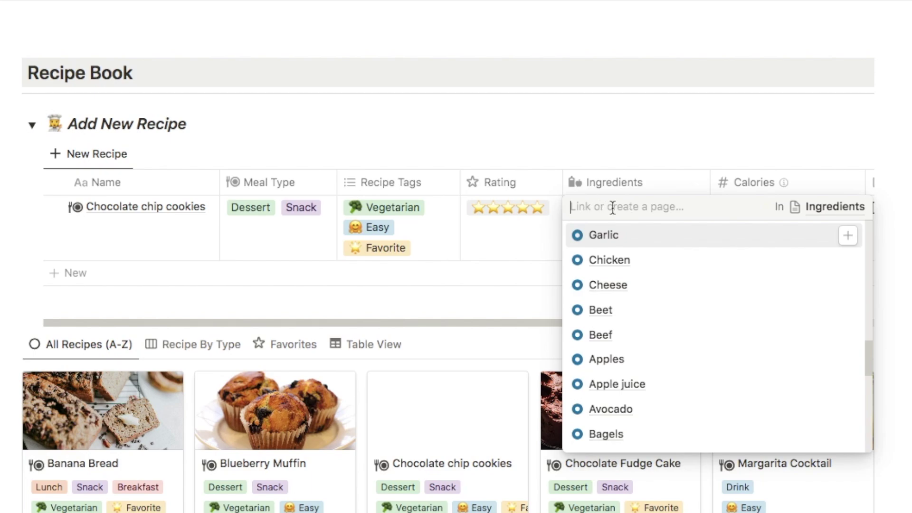
{"action": "type", "text": "chocol"}
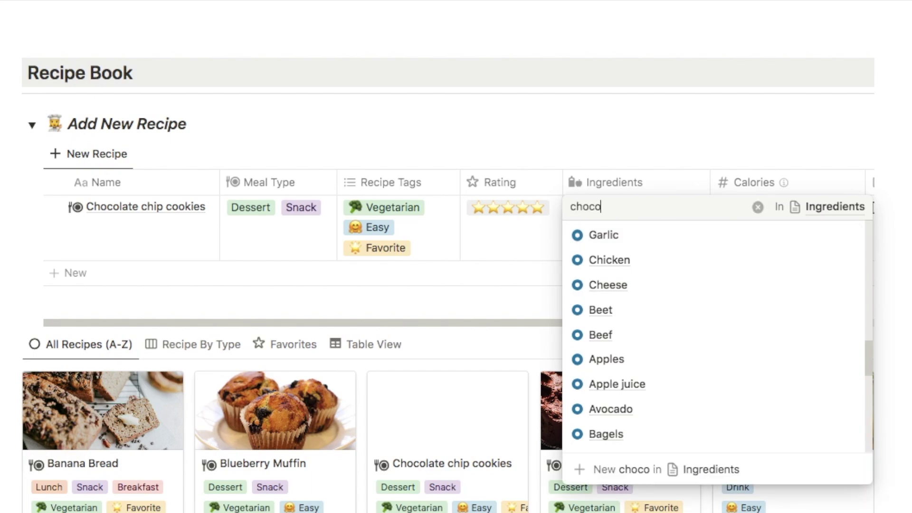
{"action": "left_click", "coordinate": [615, 269]}
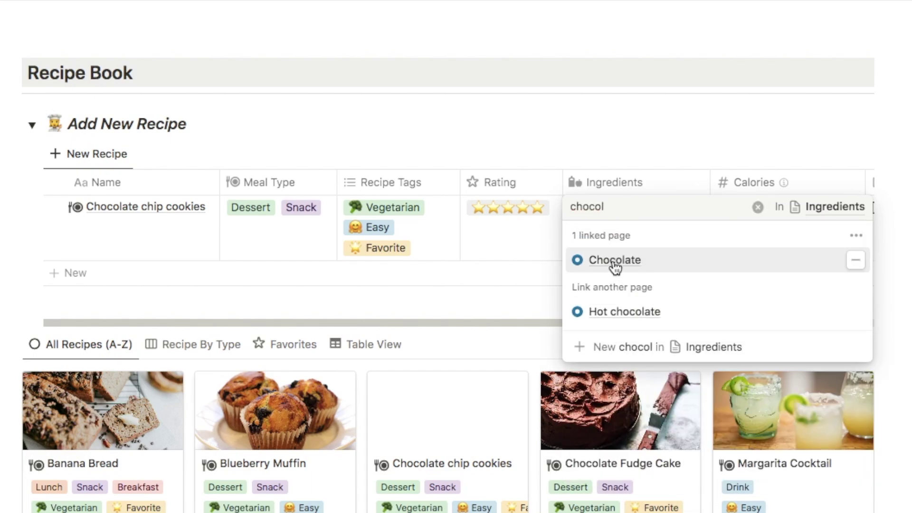
{"action": "double_click", "coordinate": [585, 206]}
{"action": "type", "text": "butt"}
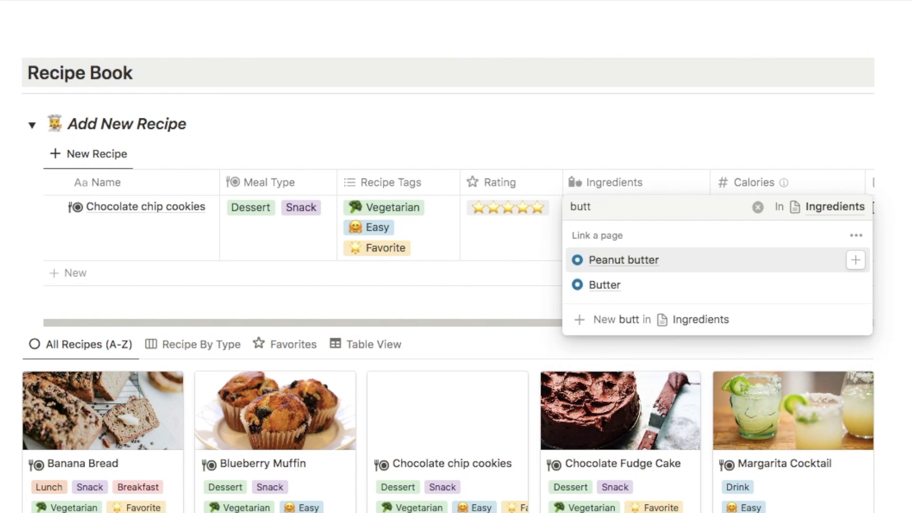
{"action": "left_click", "coordinate": [612, 287]}
{"action": "double_click", "coordinate": [584, 206]}
{"action": "type", "text": "sugar"}
{"action": "left_click", "coordinate": [604, 259]}
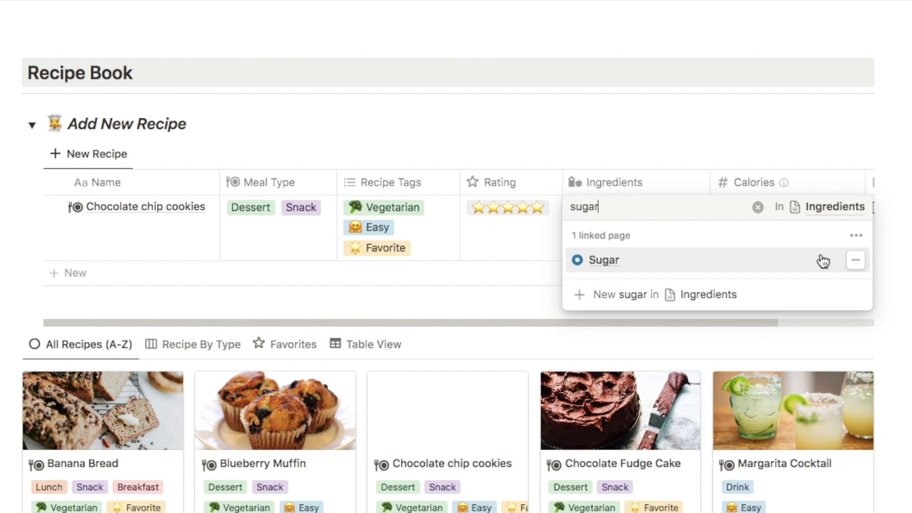
{"action": "left_click", "coordinate": [908, 259]}
{"action": "left_click", "coordinate": [186, 123]}
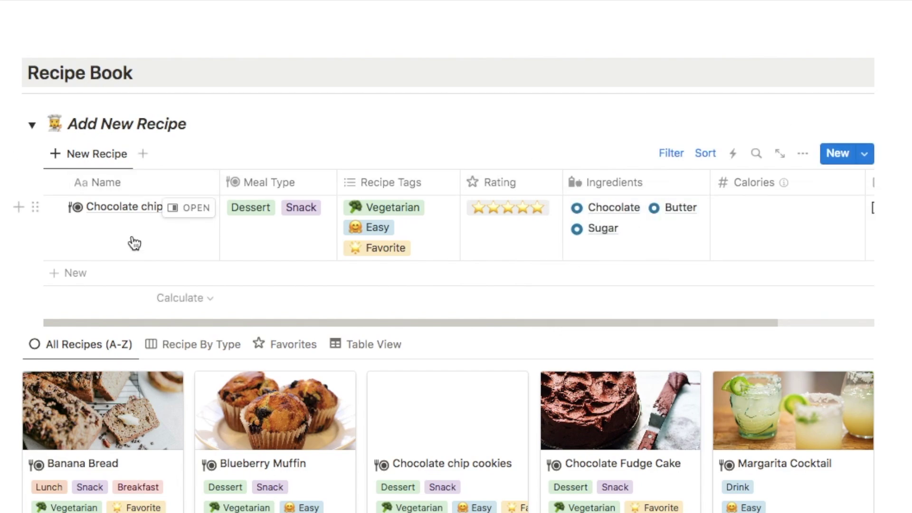
Step: Enter 100 in the Calories cell for Chocolate chip cookies, then open its page in side peek
{"action": "scroll", "coordinate": [350, 238], "scroll_direction": "right", "scroll_amount": 3}
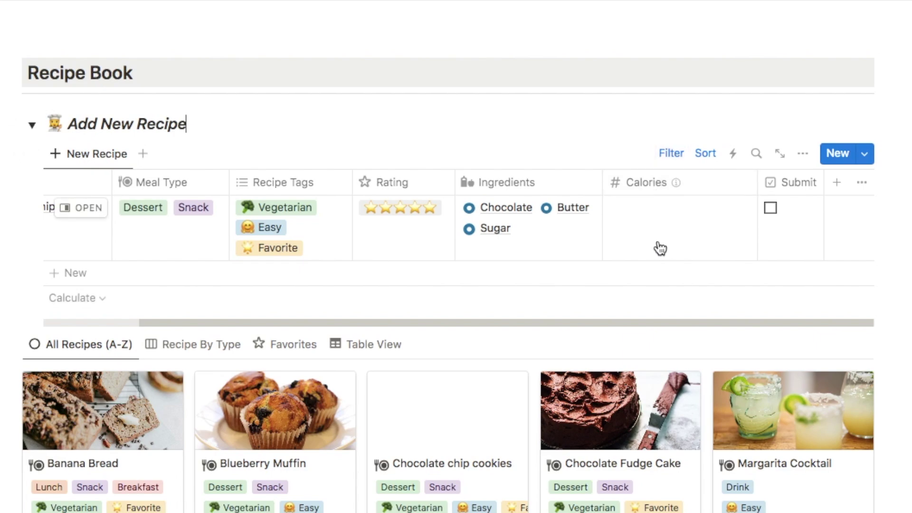
{"action": "mouse_move", "coordinate": [639, 189]}
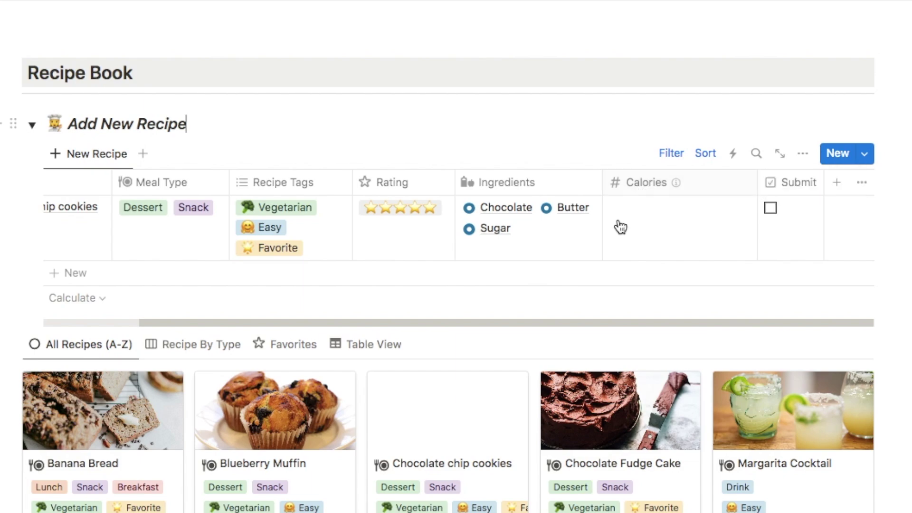
{"action": "left_click", "coordinate": [646, 224]}
{"action": "type", "text": "100"}
{"action": "key", "text": "Escape"}
{"action": "key", "text": "Escape"}
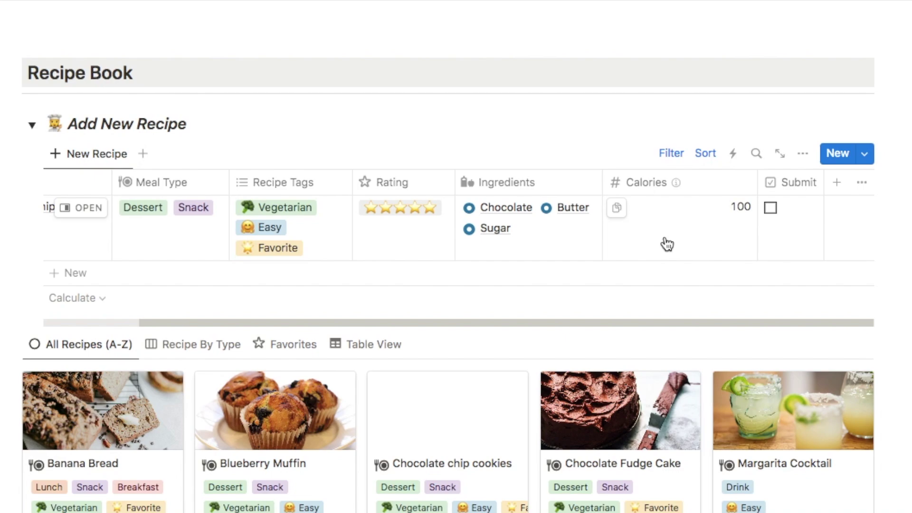
{"action": "scroll", "coordinate": [665, 244], "scroll_direction": "left", "scroll_amount": 3}
{"action": "left_click", "coordinate": [188, 216]}
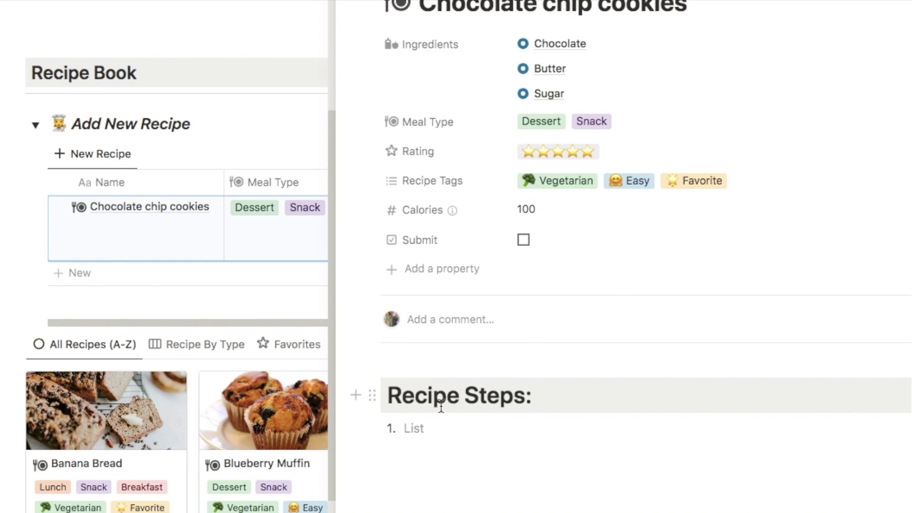
Step: Swap the flower painting cover for an Unsplash chocolate chip cookie photo found by searching cookies
{"action": "left_click", "coordinate": [422, 429]}
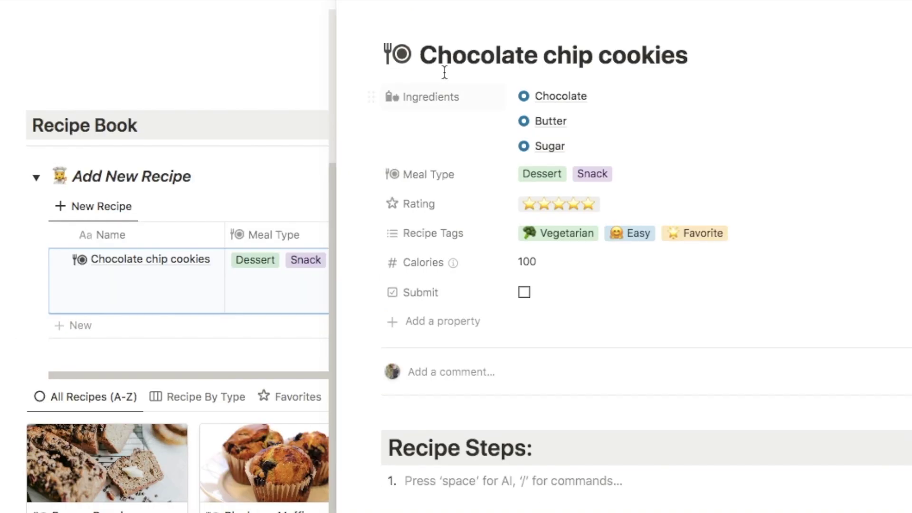
{"action": "mouse_move", "coordinate": [434, 24]}
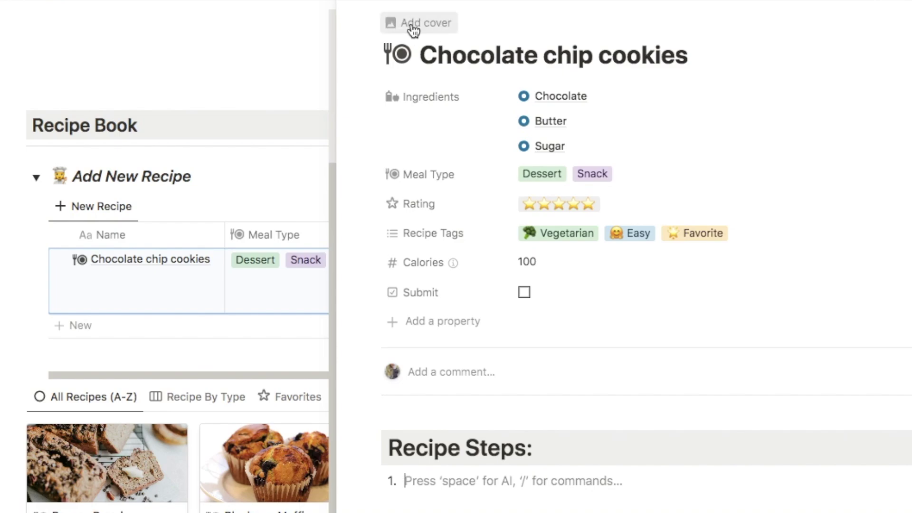
{"action": "left_click", "coordinate": [412, 24]}
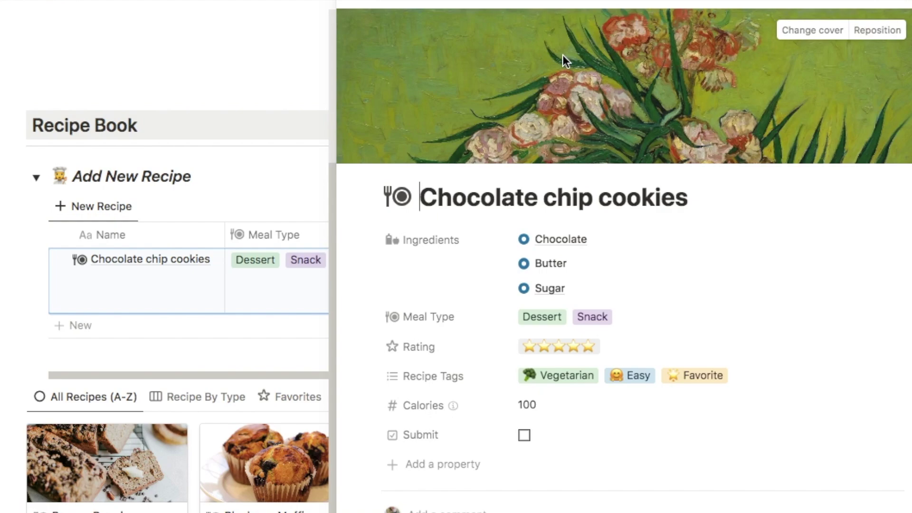
{"action": "left_click", "coordinate": [794, 30]}
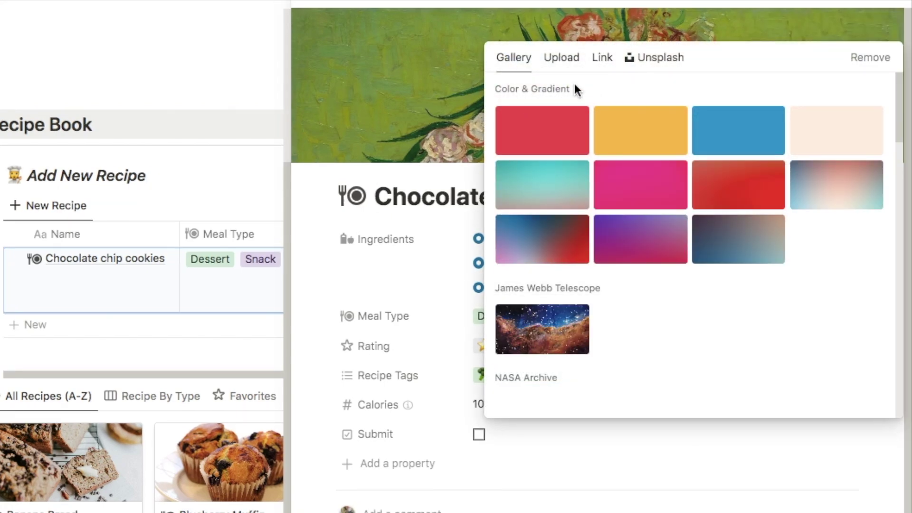
{"action": "left_click", "coordinate": [559, 58]}
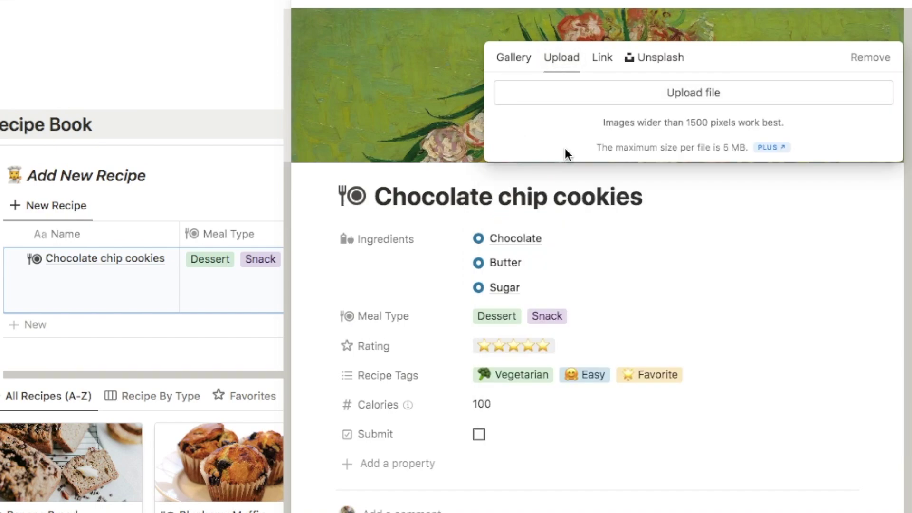
{"action": "left_click", "coordinate": [601, 61]}
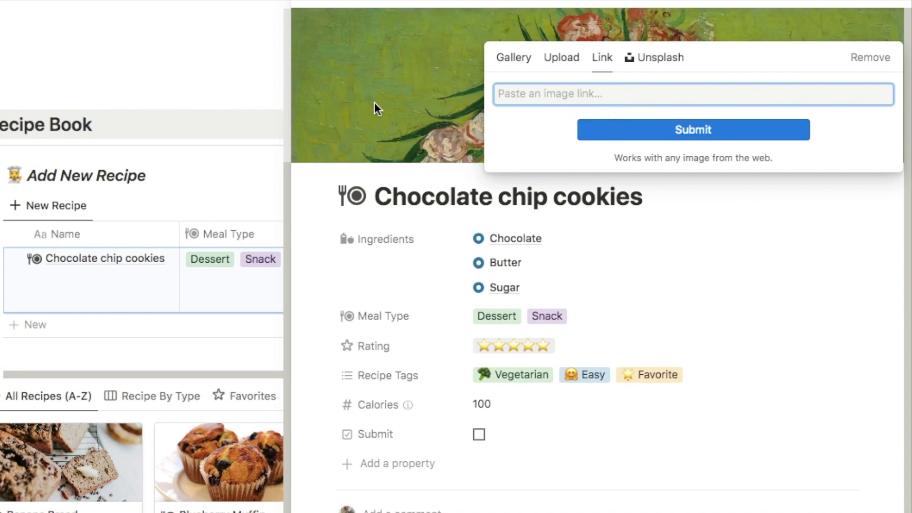
{"action": "left_click", "coordinate": [647, 61]}
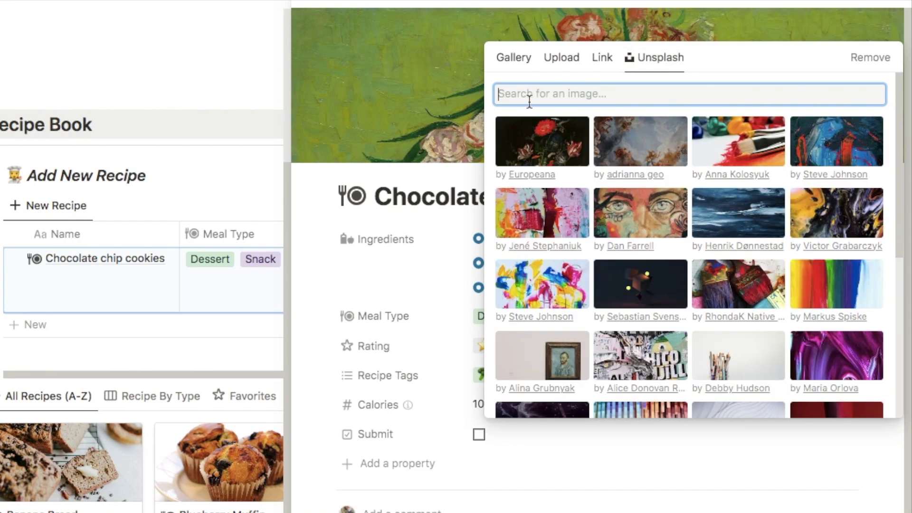
{"action": "type", "text": "c"}
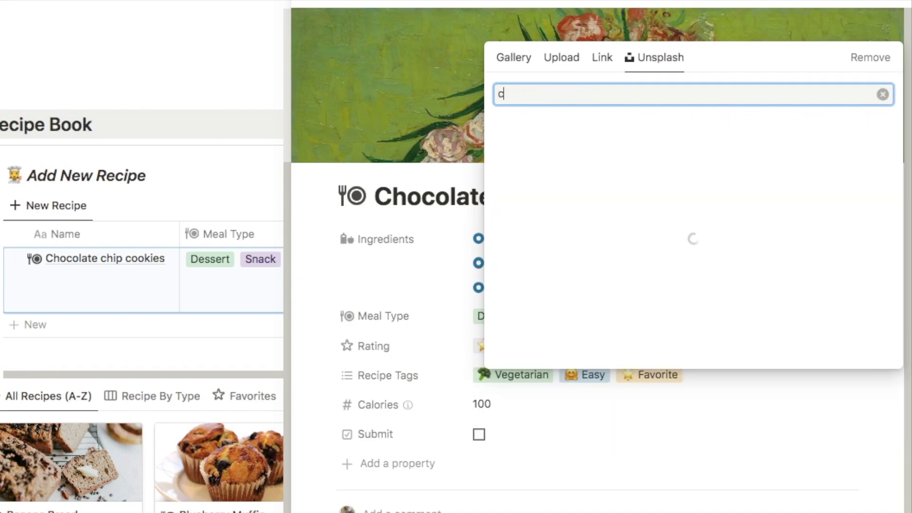
{"action": "type", "text": "ookue"}
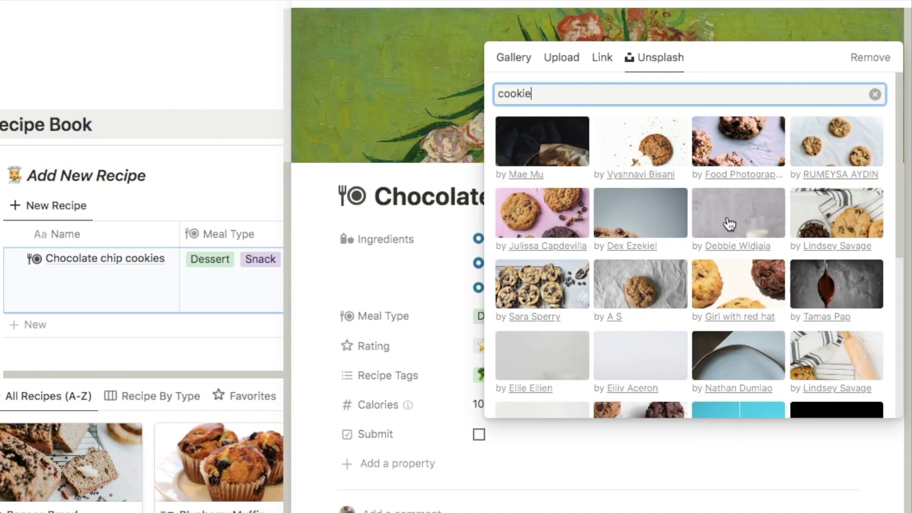
{"action": "left_click", "coordinate": [534, 290]}
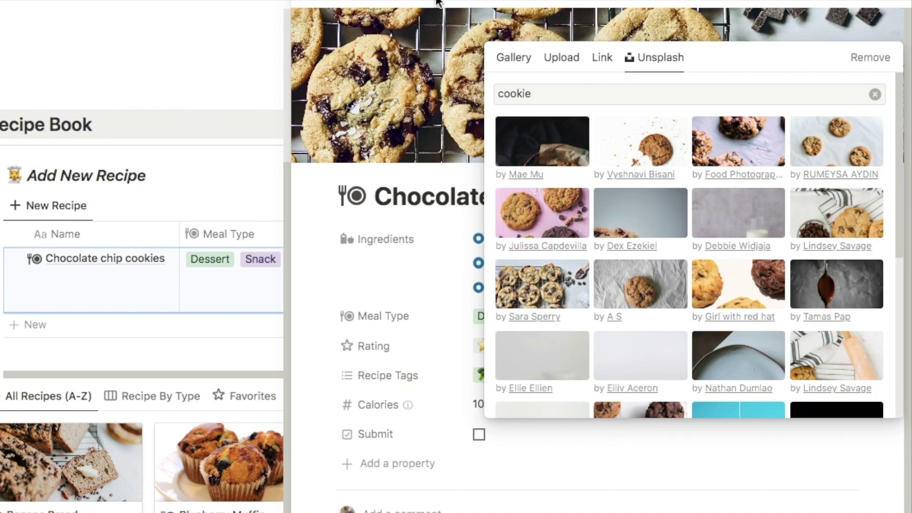
{"action": "left_click", "coordinate": [418, 95]}
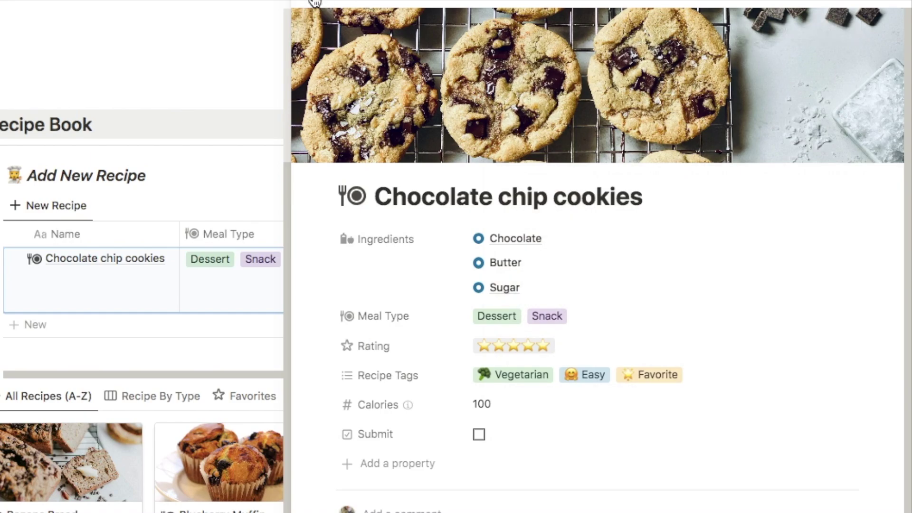
Step: Close the recipe preview and tick Submit for Chocolate chip cookies
{"action": "key", "text": "Escape"}
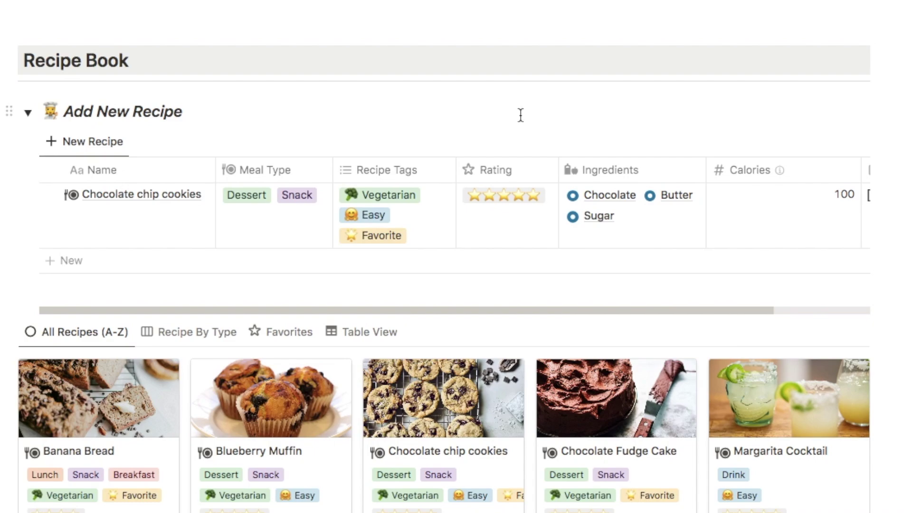
{"action": "scroll", "coordinate": [127, 243], "scroll_direction": "right", "scroll_amount": 5}
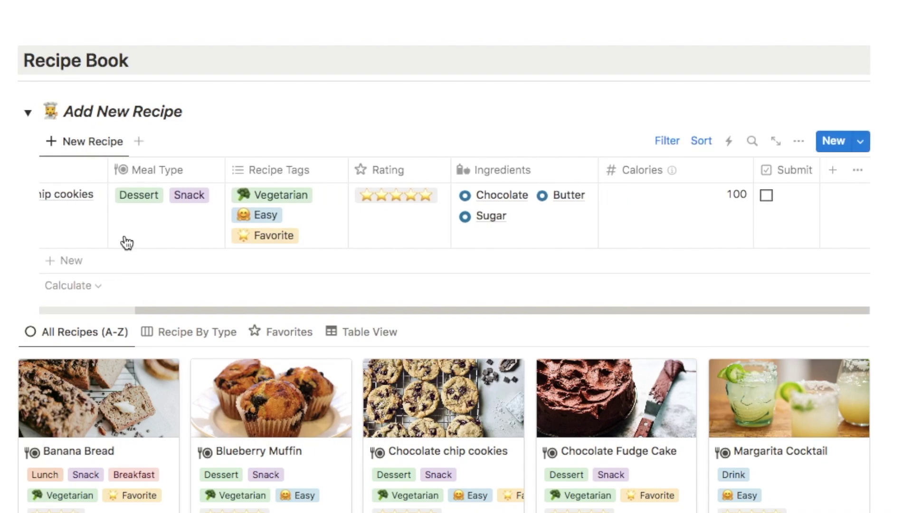
{"action": "left_click", "coordinate": [766, 195]}
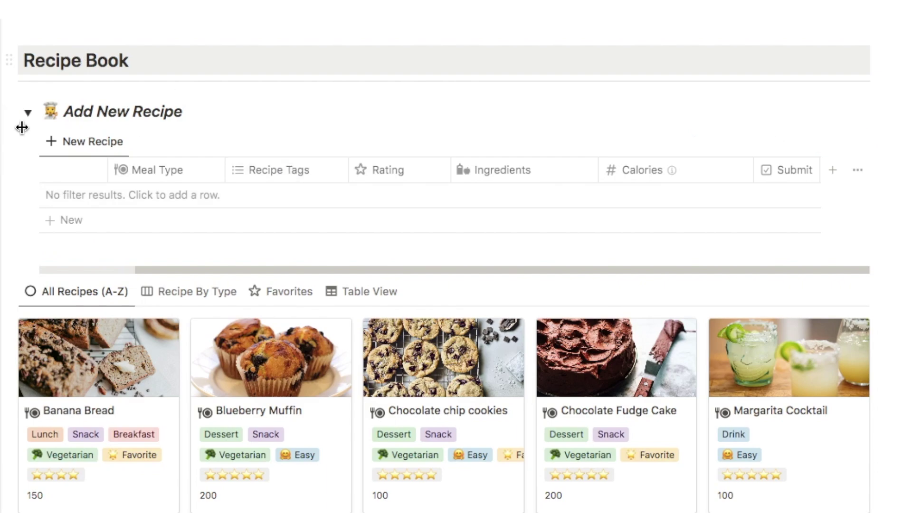
Step: Collapse the Add New Recipe section and view the Recipe Book gallery
{"action": "left_click", "coordinate": [28, 113]}
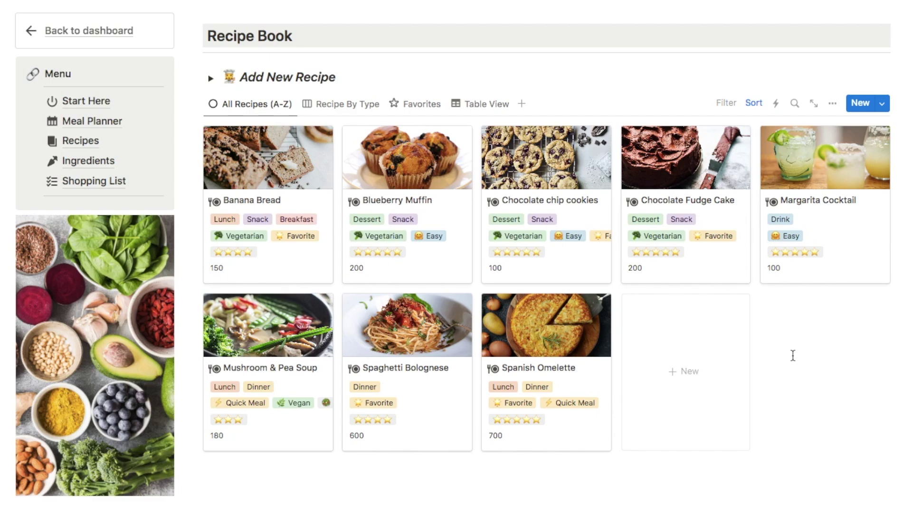
{"action": "scroll", "coordinate": [792, 355], "scroll_direction": "down", "scroll_amount": 3}
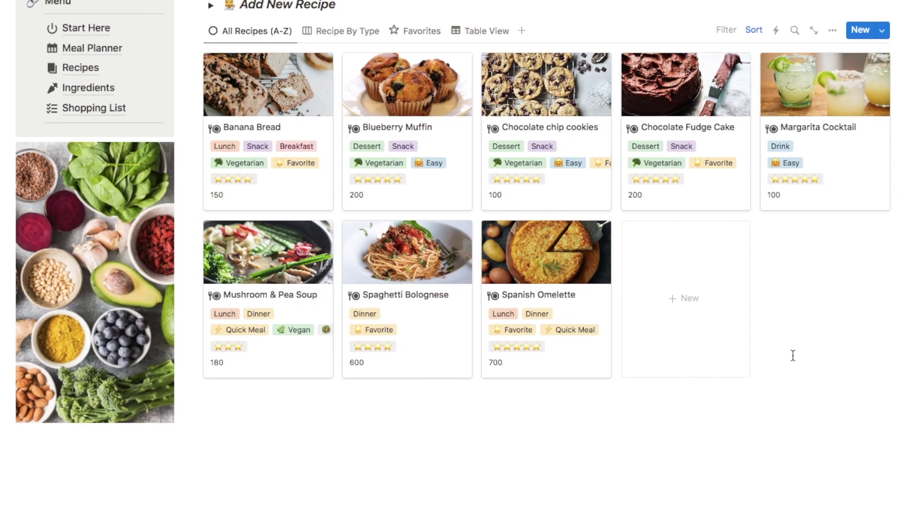
{"action": "scroll", "coordinate": [793, 355], "scroll_direction": "up", "scroll_amount": 1}
{"action": "scroll", "coordinate": [793, 355], "scroll_direction": "up", "scroll_amount": 1}
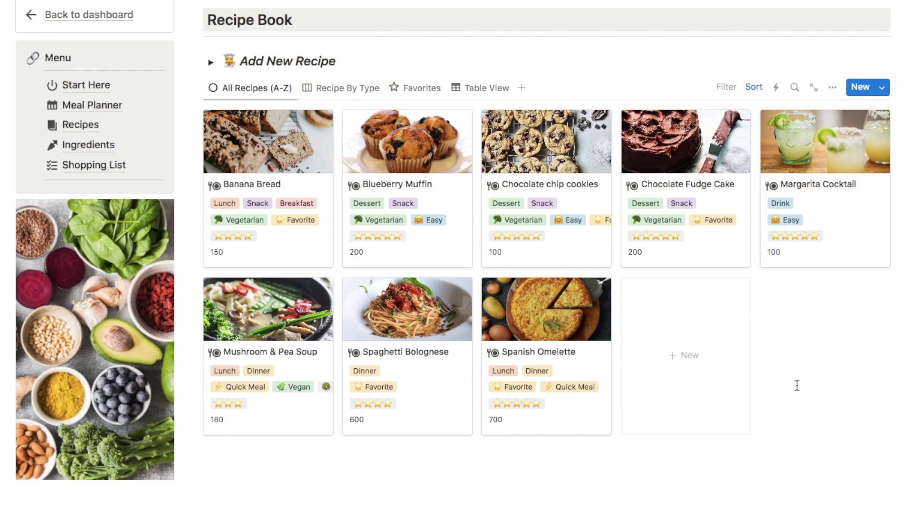
{"action": "left_click", "coordinate": [795, 88]}
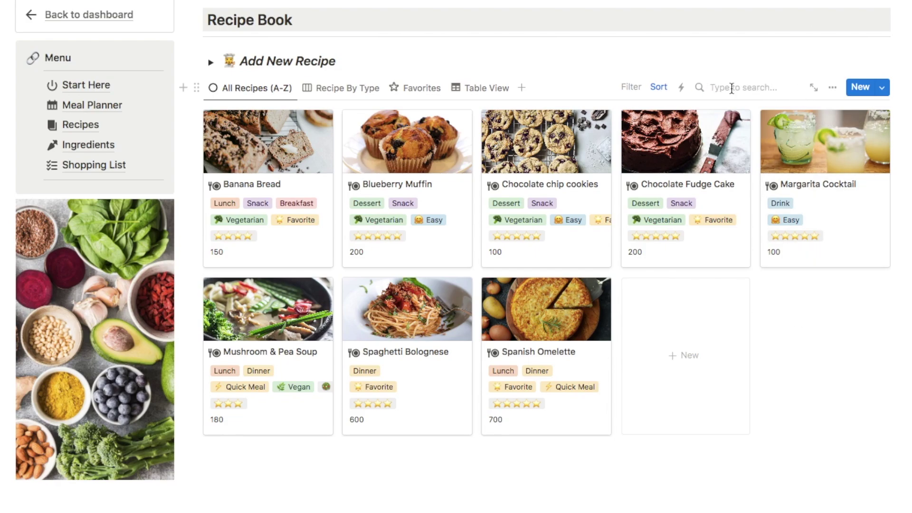
{"action": "type", "text": "spanish"}
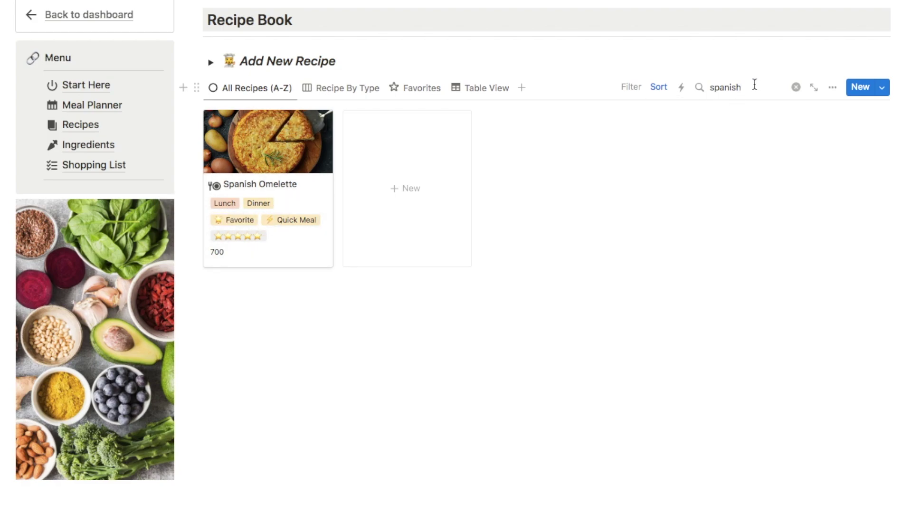
{"action": "key", "text": "ctrl+a"}
{"action": "key", "text": "BackSpace"}
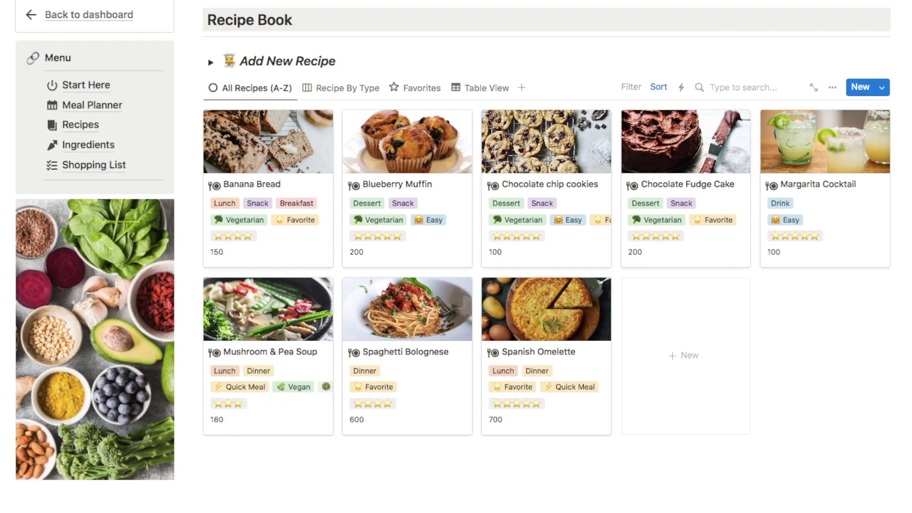
{"action": "type", "text": "vegan"}
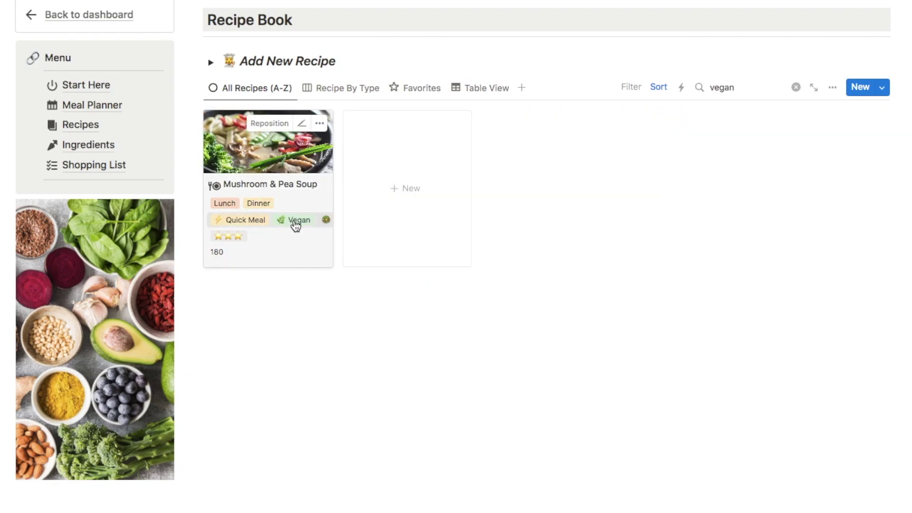
{"action": "key", "text": "ctrl+a"}
{"action": "key", "text": "BackSpace"}
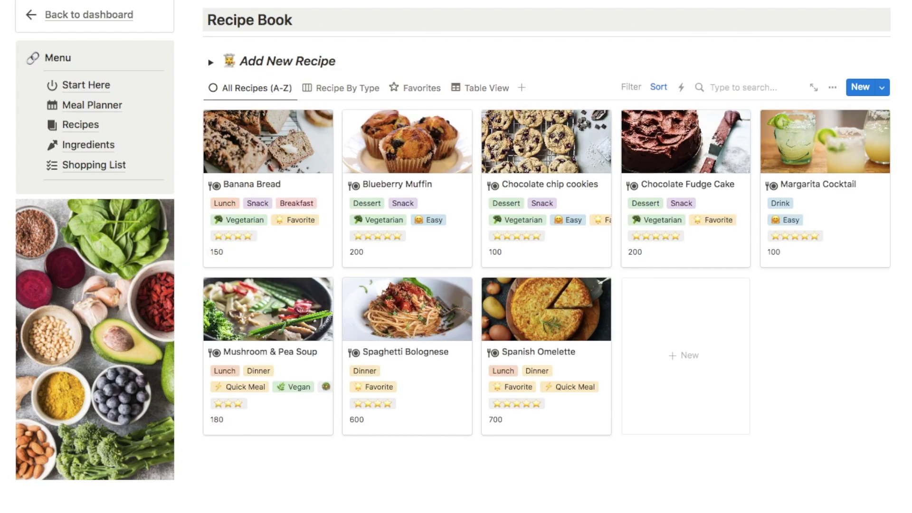
{"action": "type", "text": "lunch"}
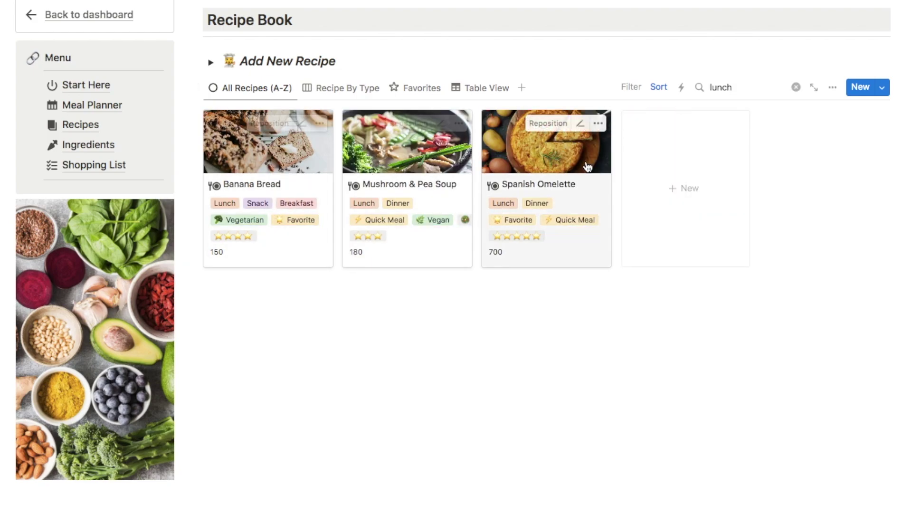
{"action": "left_click", "coordinate": [796, 87]}
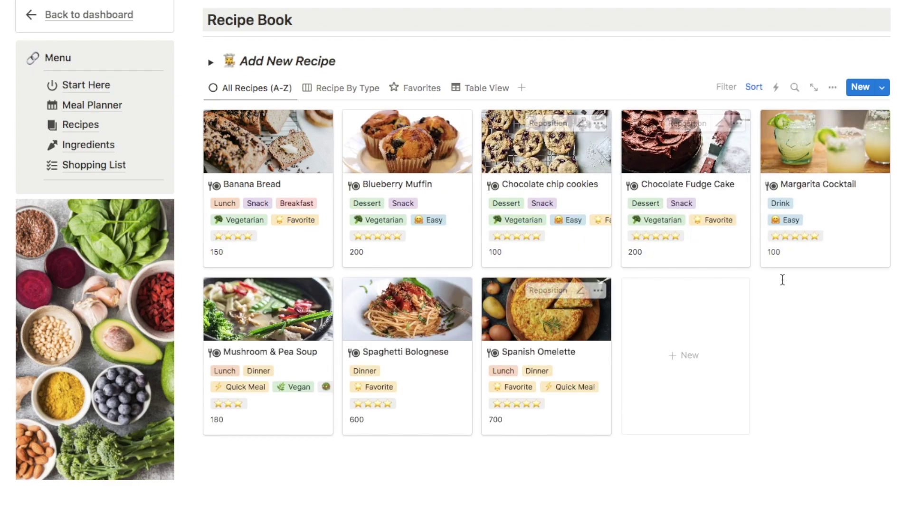
Step: Open Ingredients from the sidebar and scroll through the Ingredient List cards and stock statuses
{"action": "left_click", "coordinate": [84, 147]}
{"action": "scroll", "coordinate": [908, 212], "scroll_direction": "down", "scroll_amount": 3}
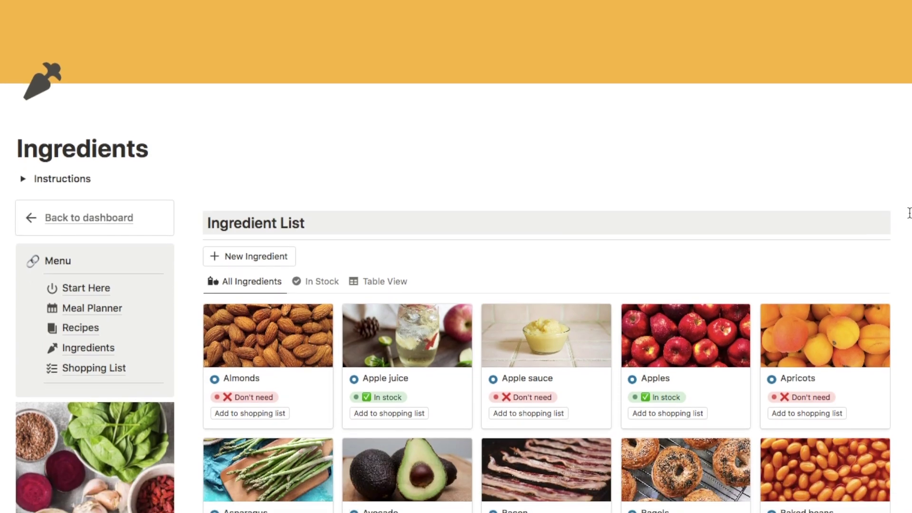
{"action": "scroll", "coordinate": [908, 212], "scroll_direction": "down", "scroll_amount": 2}
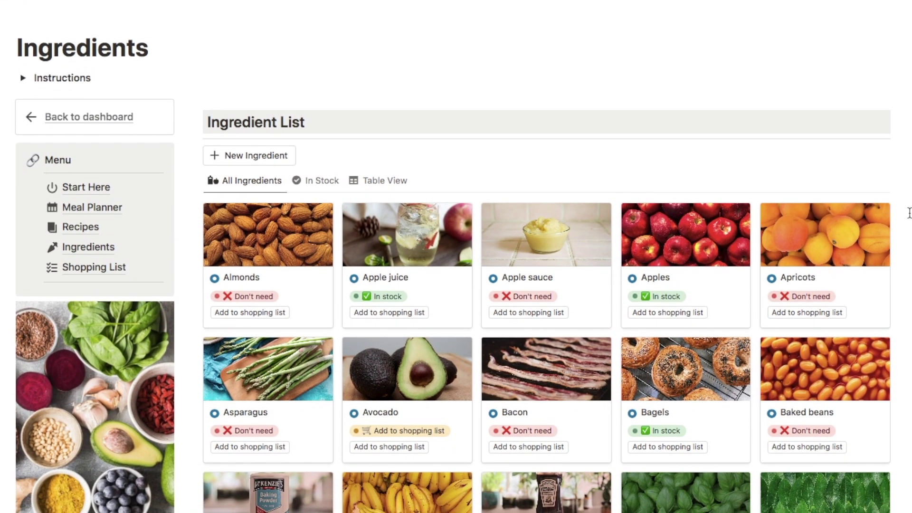
{"action": "scroll", "coordinate": [909, 212], "scroll_direction": "down", "scroll_amount": 2}
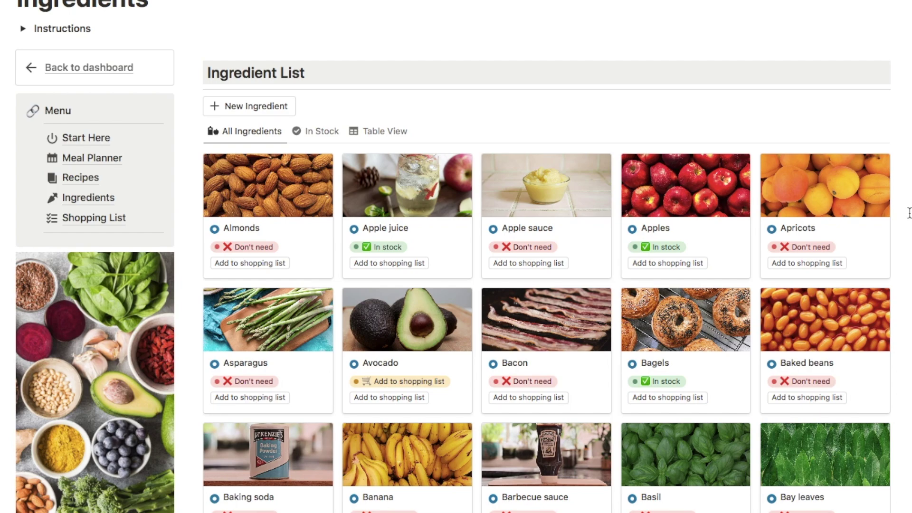
{"action": "scroll", "coordinate": [909, 213], "scroll_direction": "down", "scroll_amount": 1}
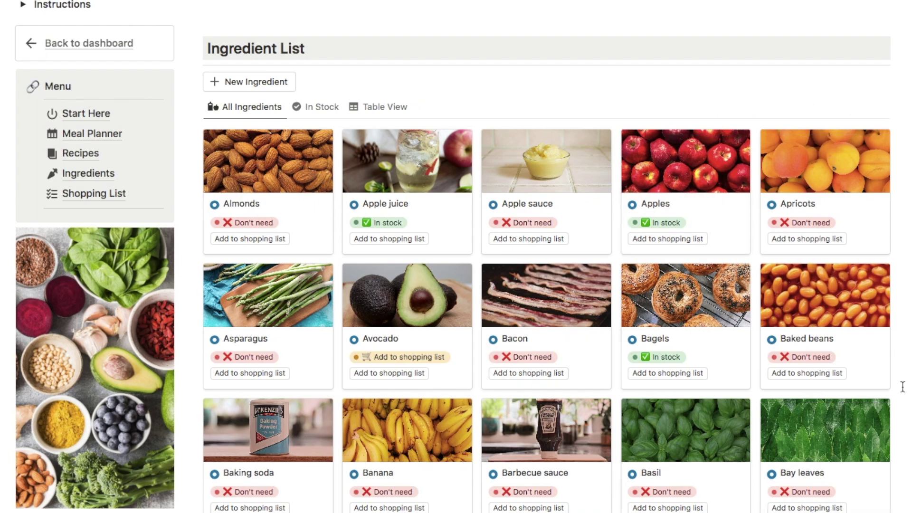
Step: Change Apple sauce from Don't need to In stock and switch to the In Stock view
{"action": "scroll", "coordinate": [902, 386], "scroll_direction": "down", "scroll_amount": 1}
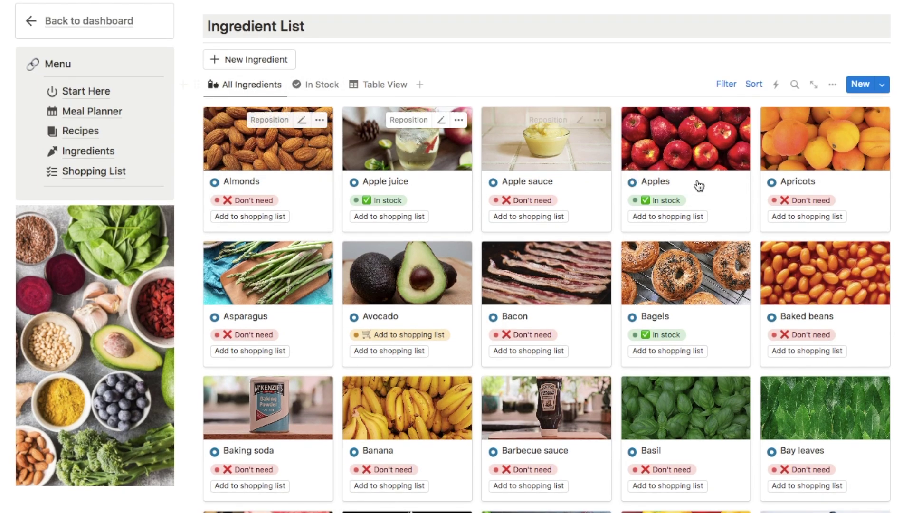
{"action": "scroll", "coordinate": [904, 270], "scroll_direction": "down", "scroll_amount": 5}
{"action": "scroll", "coordinate": [906, 274], "scroll_direction": "down", "scroll_amount": 8}
{"action": "scroll", "coordinate": [906, 274], "scroll_direction": "down", "scroll_amount": 2}
{"action": "scroll", "coordinate": [906, 274], "scroll_direction": "up", "scroll_amount": 15}
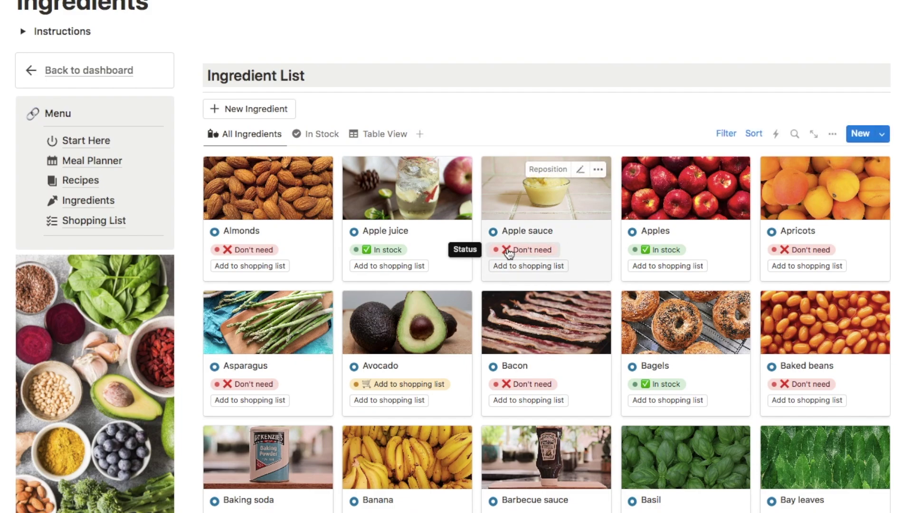
{"action": "left_click", "coordinate": [512, 254]}
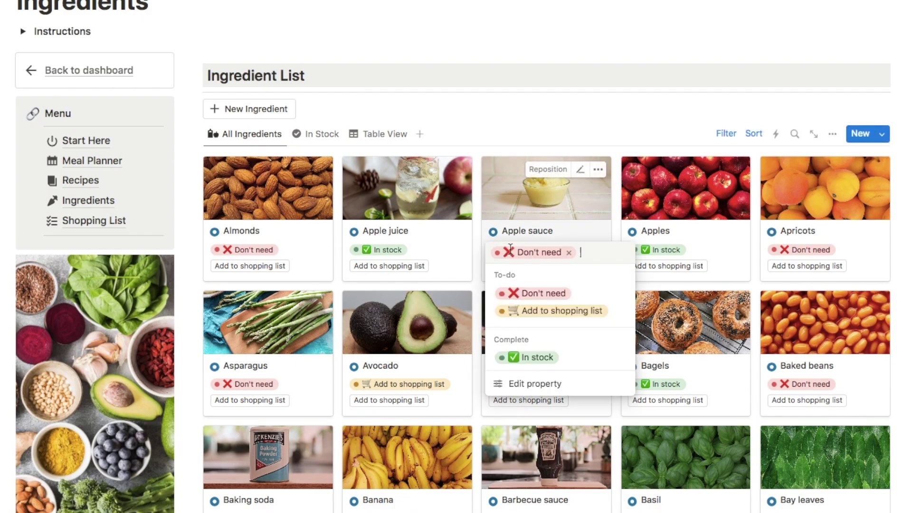
{"action": "left_click", "coordinate": [532, 357]}
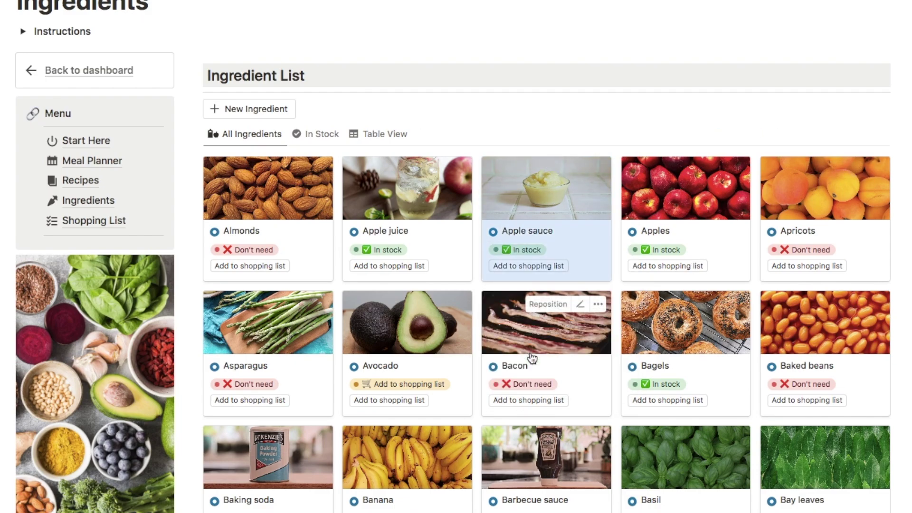
{"action": "left_click", "coordinate": [312, 136]}
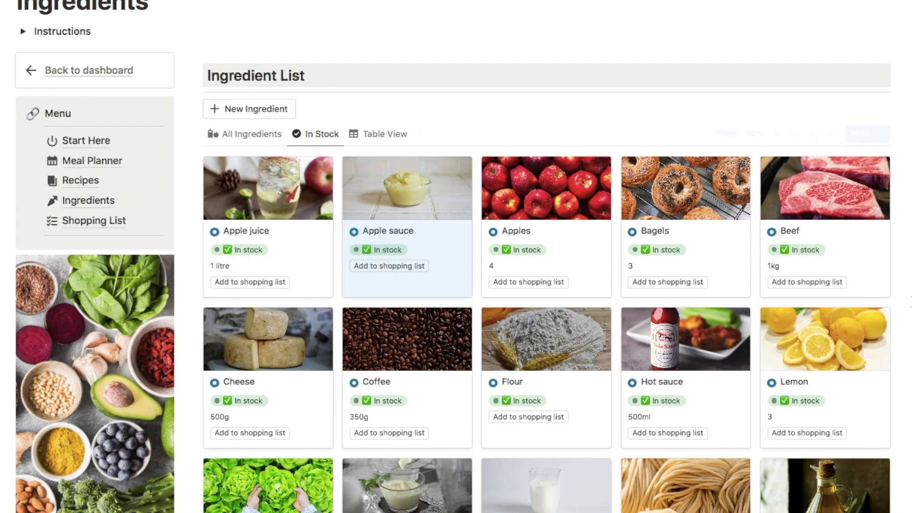
{"action": "scroll", "coordinate": [546, 285], "scroll_direction": "down", "scroll_amount": 5}
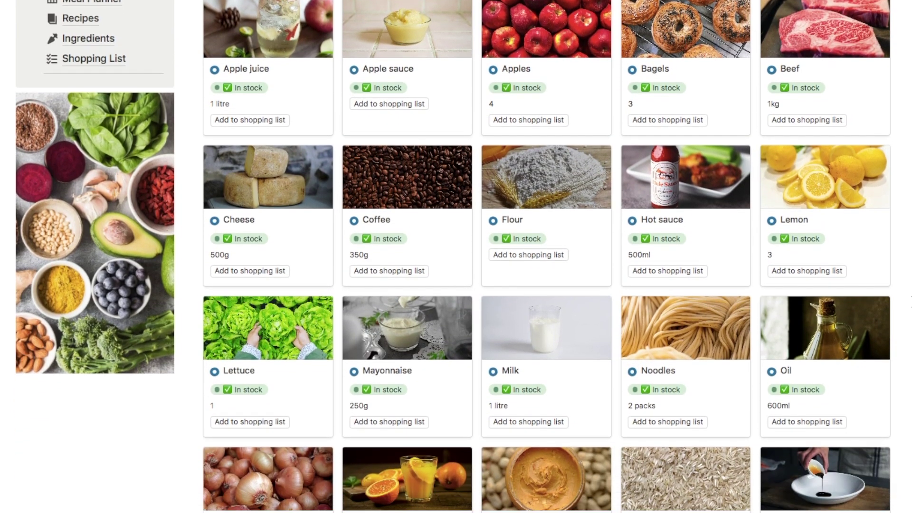
{"action": "scroll", "coordinate": [581, 311], "scroll_direction": "down", "scroll_amount": 4}
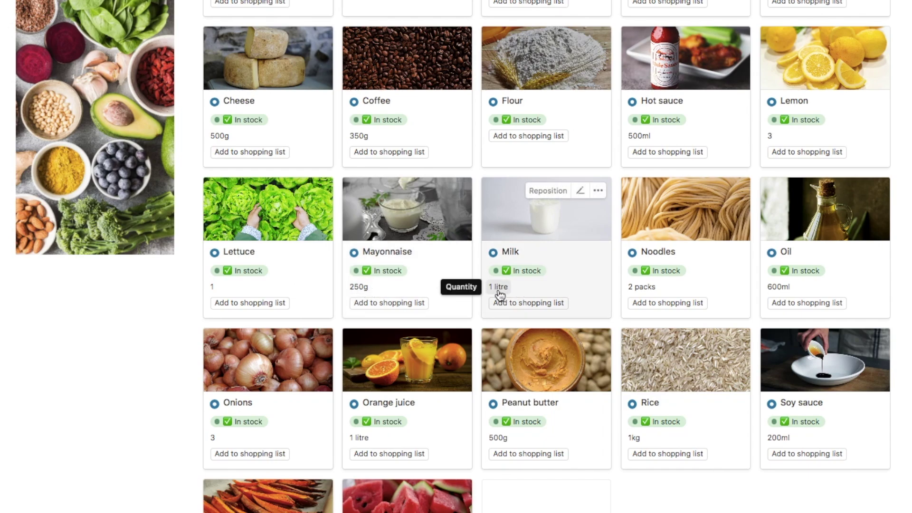
{"action": "scroll", "coordinate": [500, 295], "scroll_direction": "up", "scroll_amount": 1}
{"action": "left_click", "coordinate": [502, 308]}
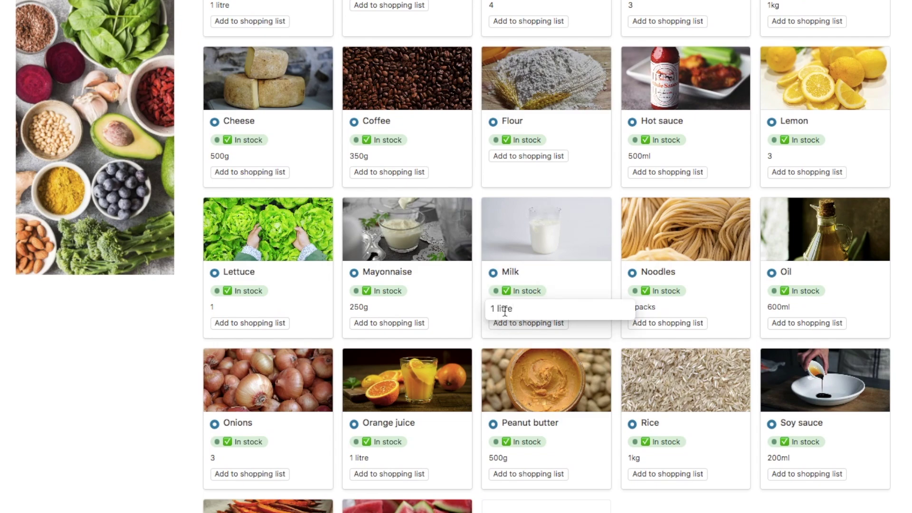
{"action": "scroll", "coordinate": [306, 142], "scroll_direction": "up", "scroll_amount": 5}
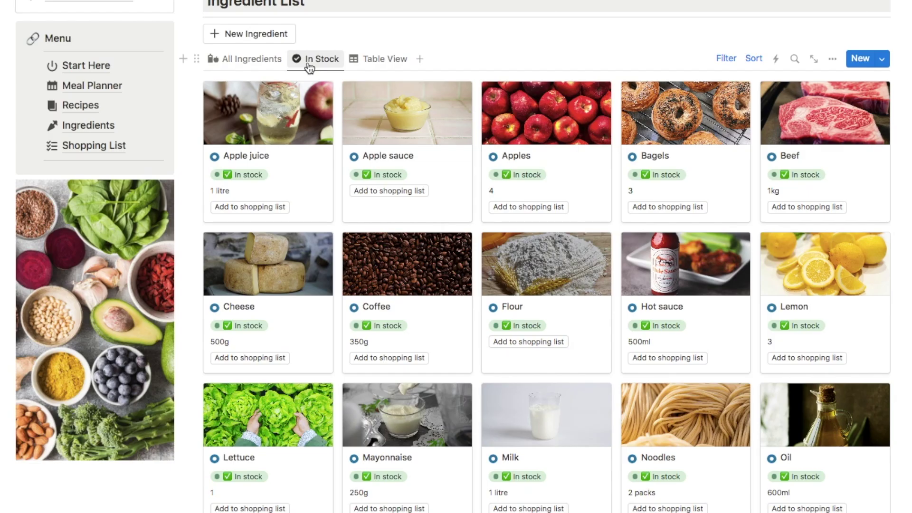
Step: In All Ingredients, search 'man' and set Mango's status to In stock
{"action": "left_click", "coordinate": [251, 61]}
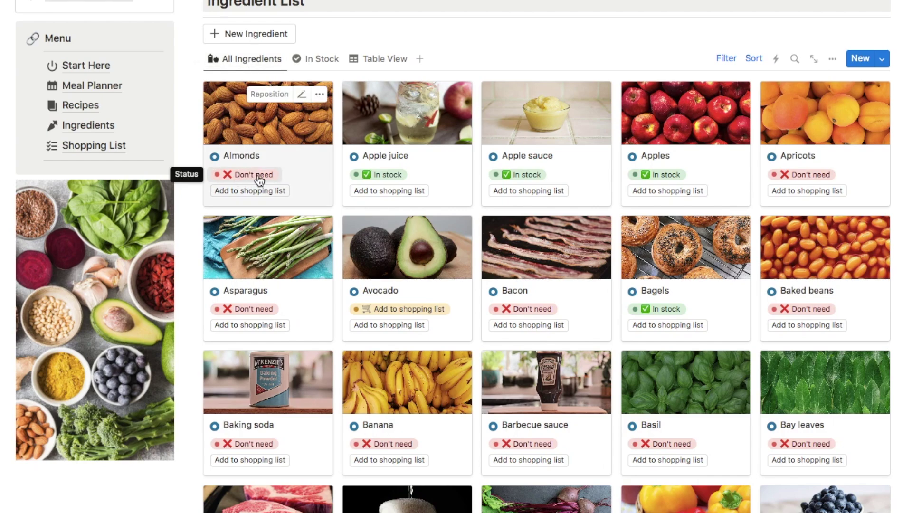
{"action": "left_click", "coordinate": [259, 176]}
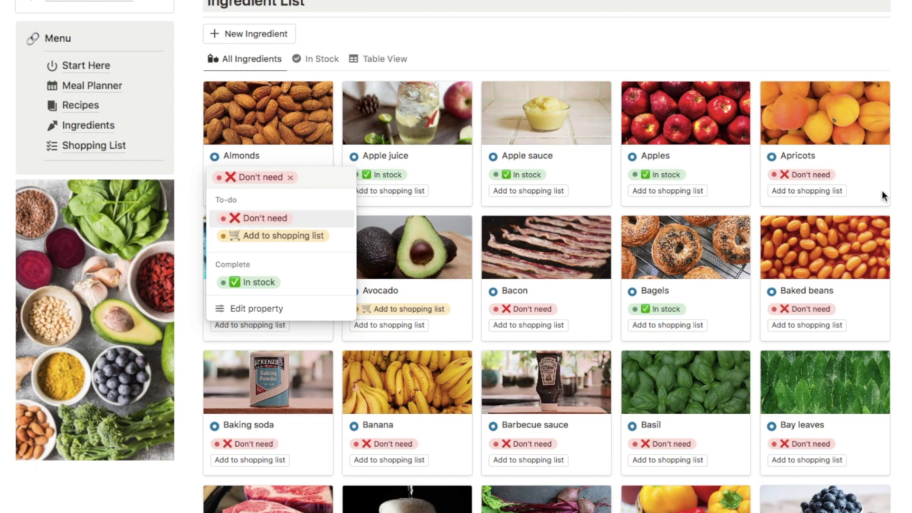
{"action": "key", "text": "Escape"}
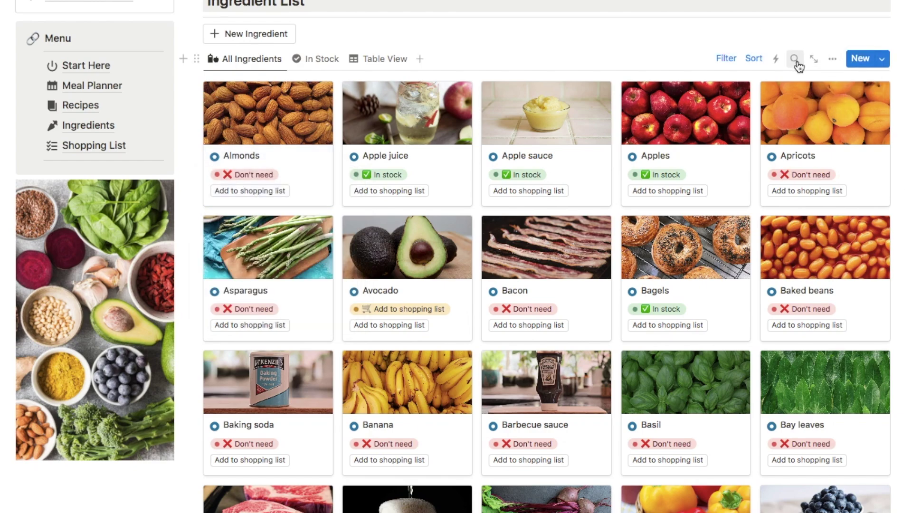
{"action": "left_click", "coordinate": [794, 60]}
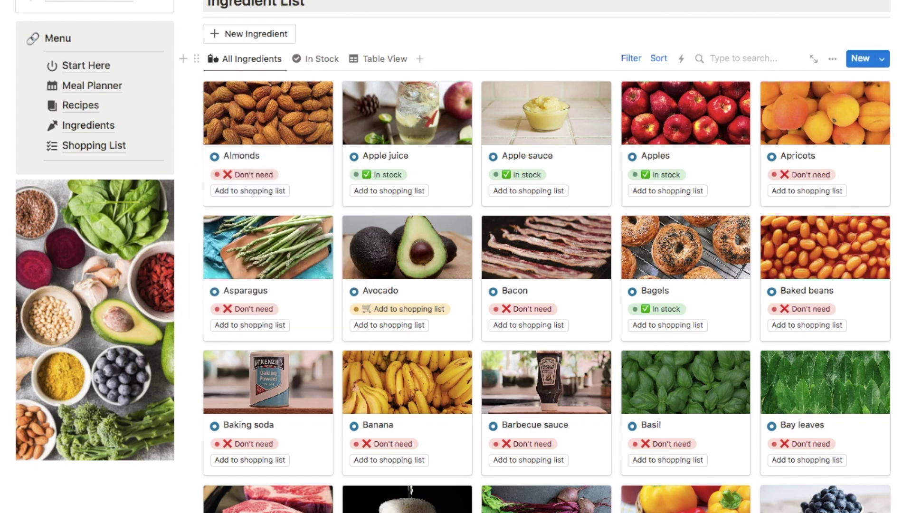
{"action": "type", "text": "mang"}
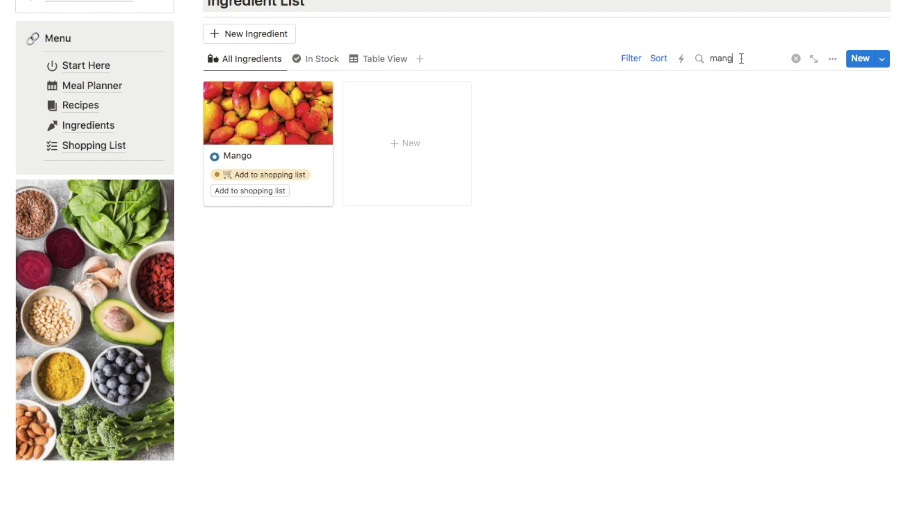
{"action": "left_click", "coordinate": [250, 179]}
{"action": "left_click", "coordinate": [253, 297]}
Step: Switch to the In Stock view and check Apple juice's 1 litre quantity, leaving it unchanged
{"action": "left_click", "coordinate": [323, 60]}
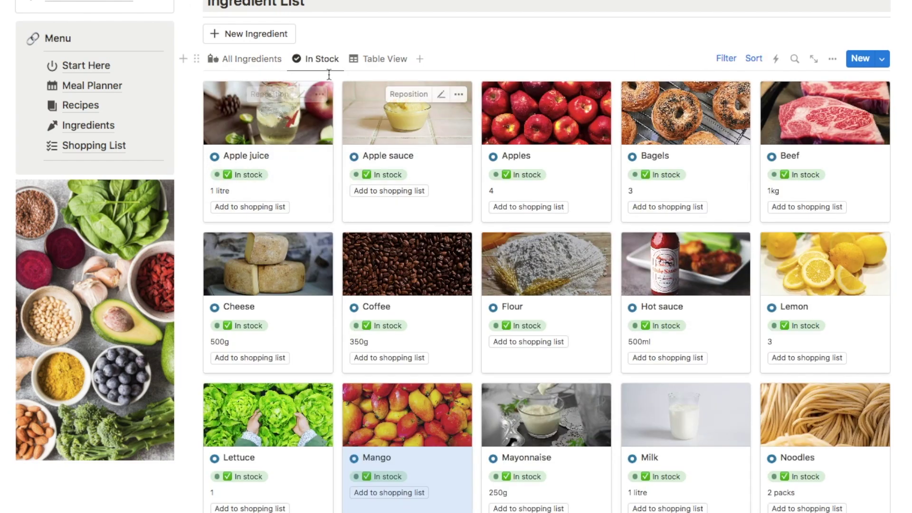
{"action": "left_click", "coordinate": [223, 195]}
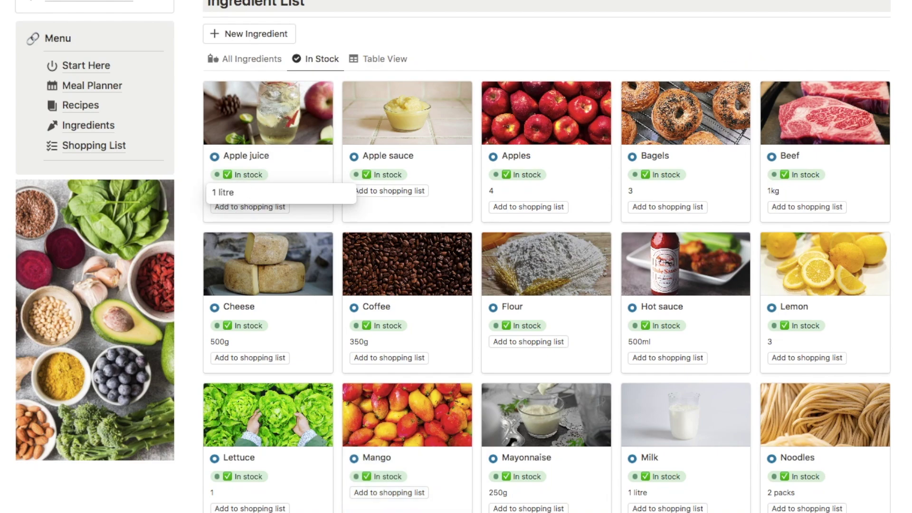
{"action": "left_click", "coordinate": [373, 228]}
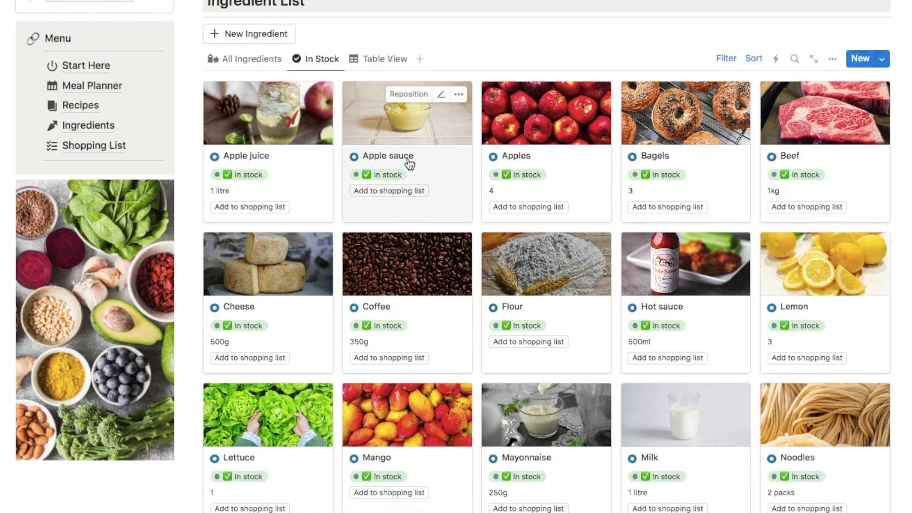
Step: Enter 100g in the Quantity field on the Apple sauce ingredient page
{"action": "left_click", "coordinate": [371, 219]}
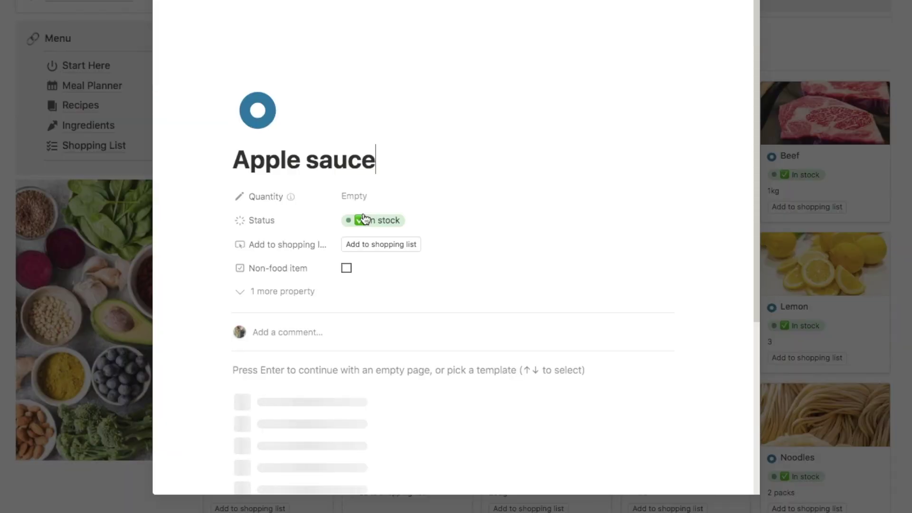
{"action": "left_click", "coordinate": [363, 196]}
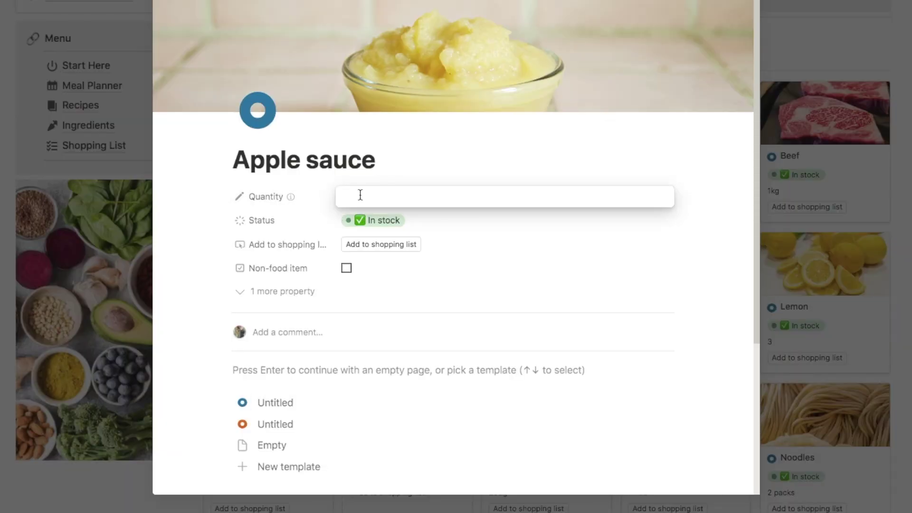
{"action": "type", "text": "100g"}
{"action": "key", "text": "Return"}
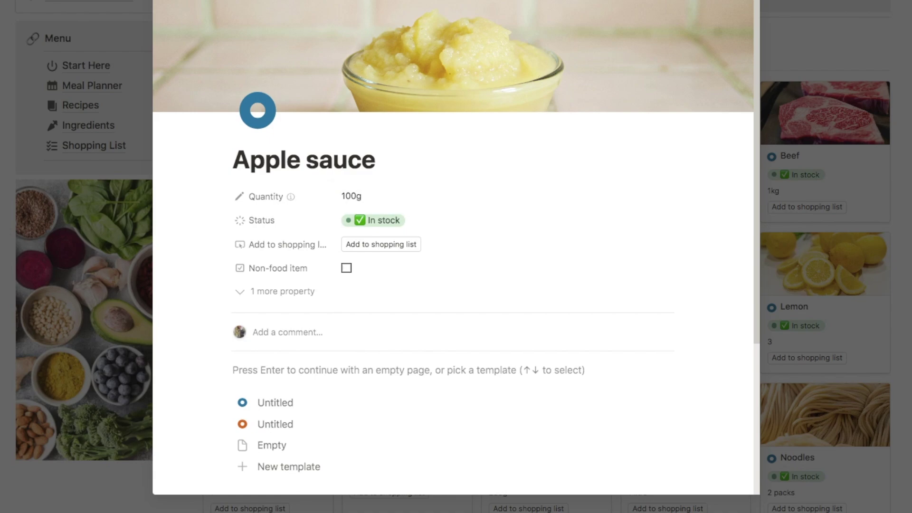
{"action": "key", "text": "Escape"}
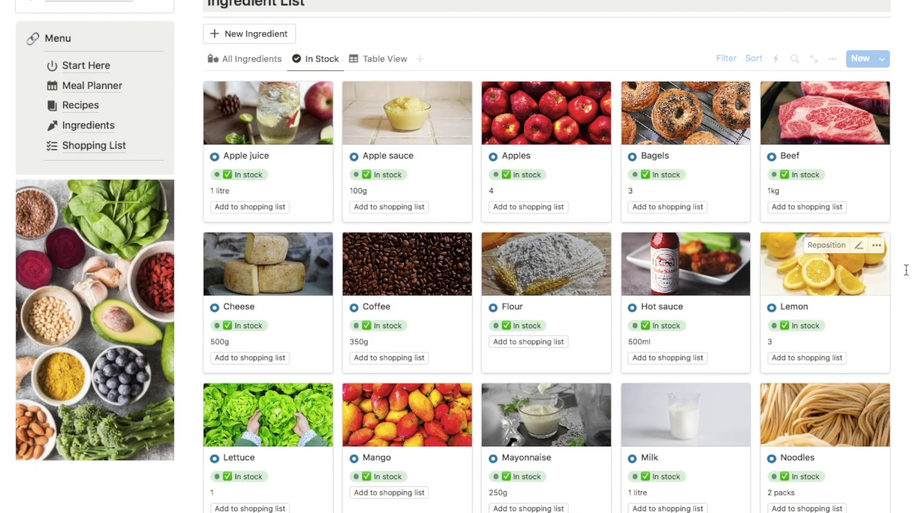
Step: Send Apple sauce to the shopping list and set Bagels' status to Add to shopping list
{"action": "left_click", "coordinate": [373, 215]}
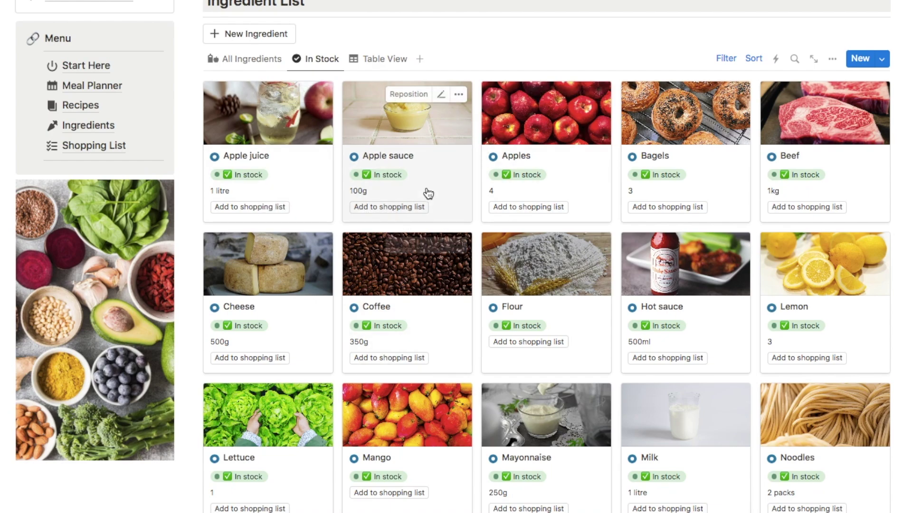
{"action": "left_click", "coordinate": [386, 209]}
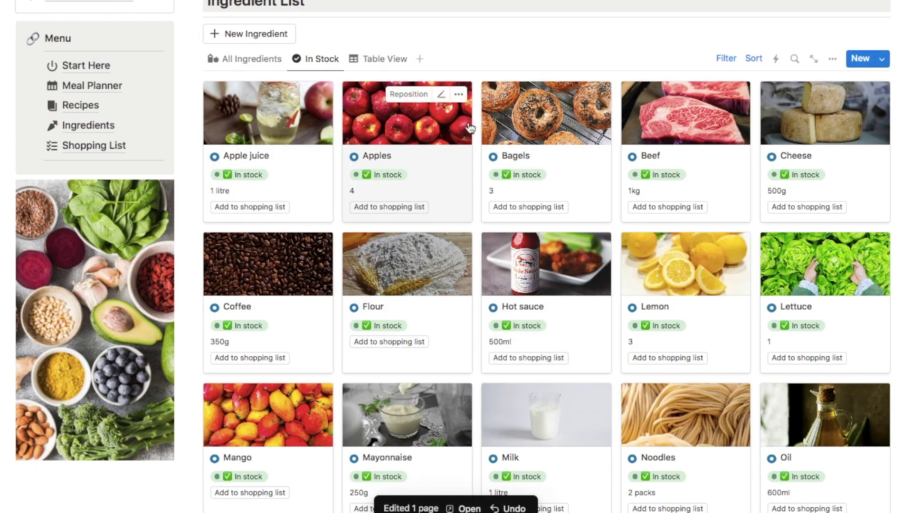
{"action": "left_click", "coordinate": [375, 175]}
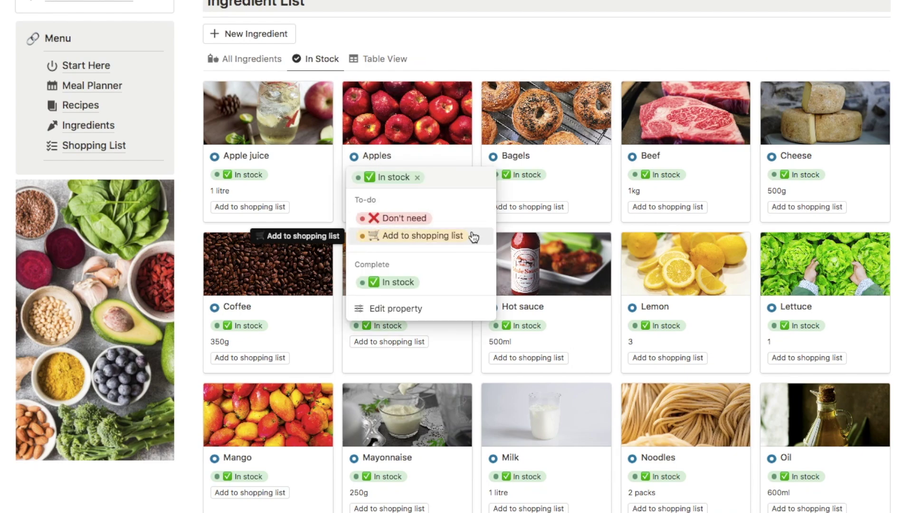
{"action": "key", "text": "Escape"}
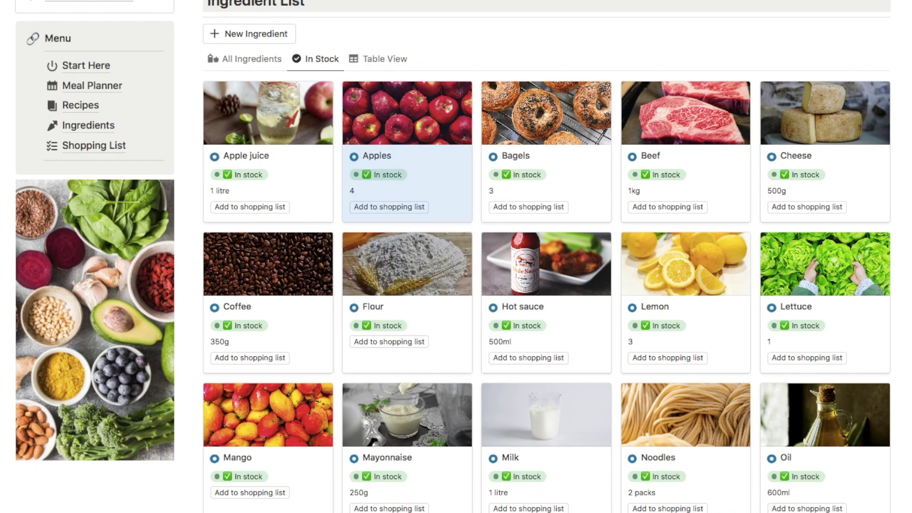
{"action": "left_click", "coordinate": [522, 177]}
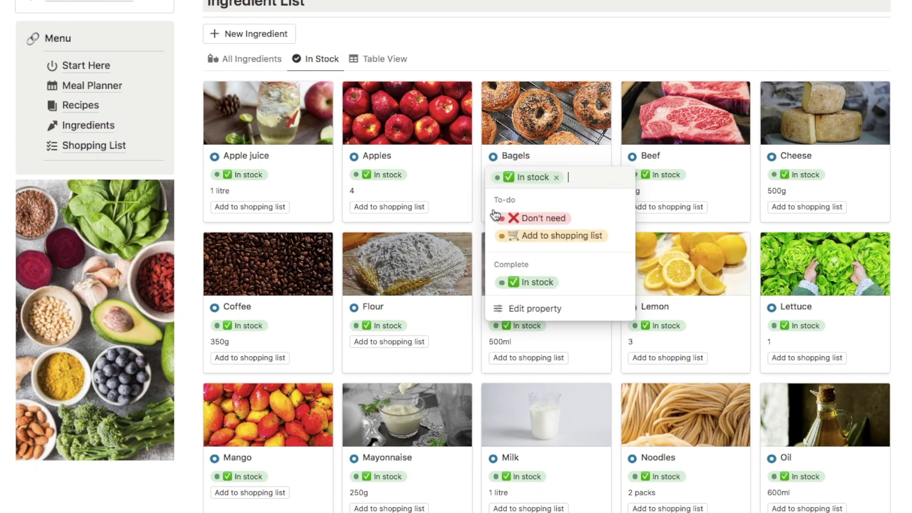
{"action": "left_click", "coordinate": [553, 236]}
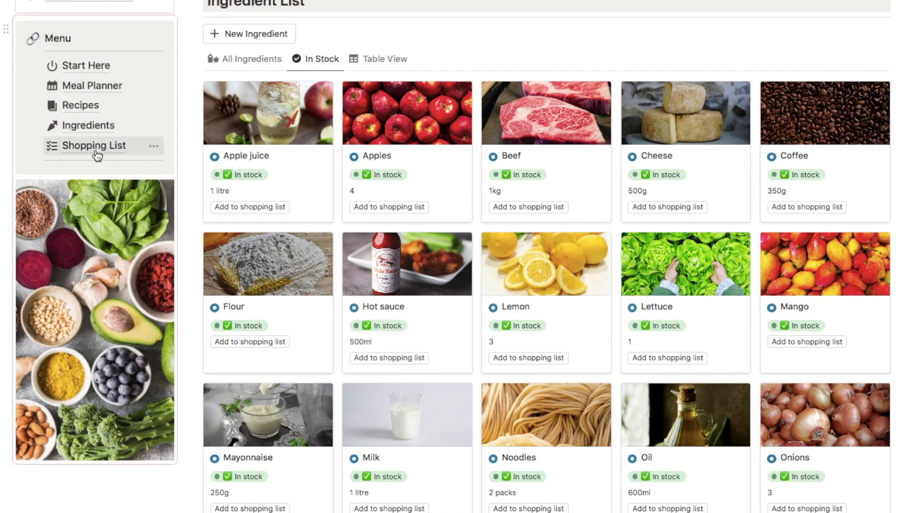
{"action": "mouse_move", "coordinate": [98, 154]}
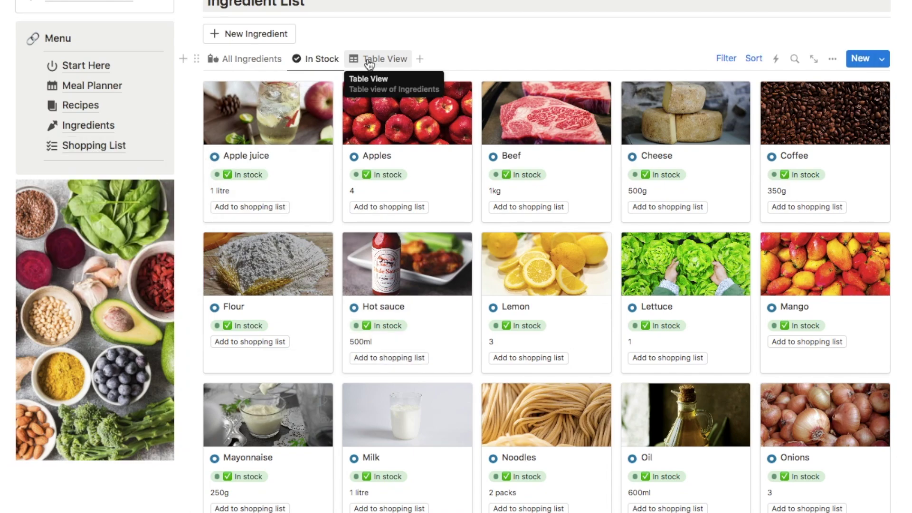
Step: Switch to Table View and change Apricots from Don't need to Add to shopping list
{"action": "left_click", "coordinate": [369, 64]}
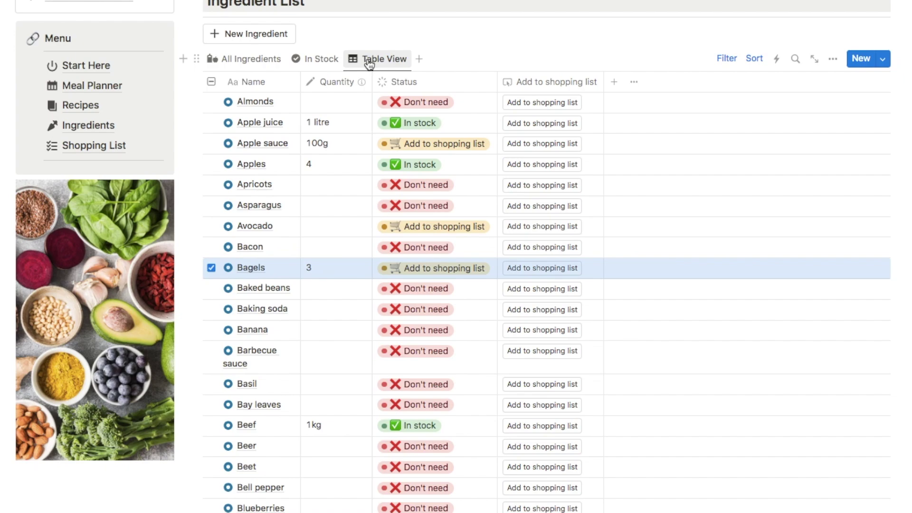
{"action": "key", "text": "Escape"}
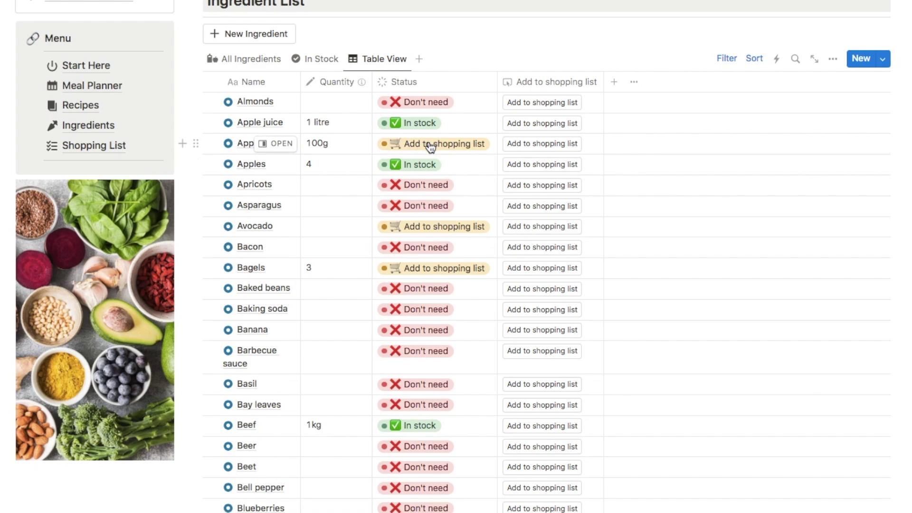
{"action": "left_click", "coordinate": [526, 186]}
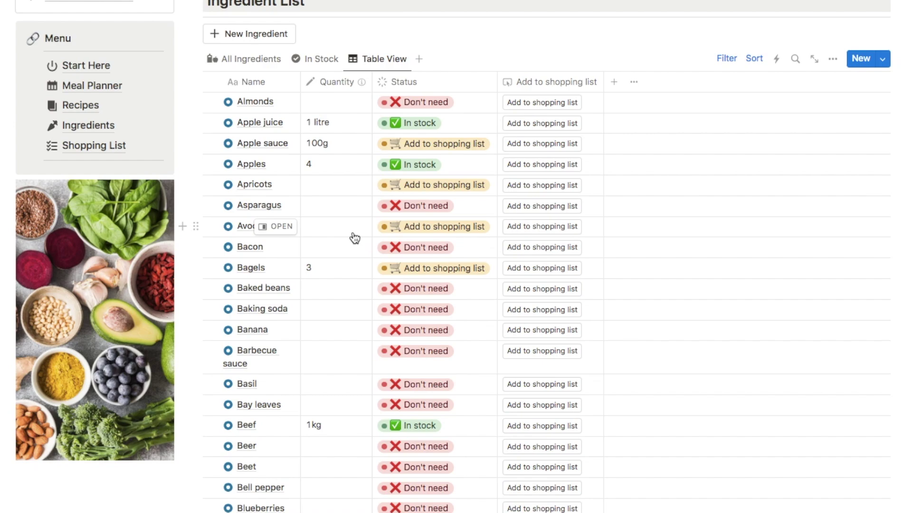
Step: Create a new untitled ingredient page, opening its Status options but leaving Status and Quantity empty
{"action": "left_click", "coordinate": [240, 45]}
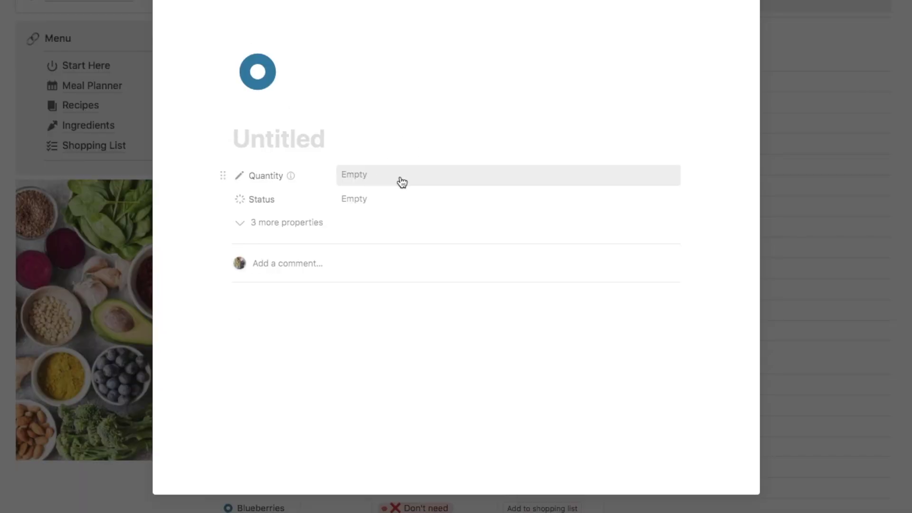
{"action": "left_click", "coordinate": [355, 205]}
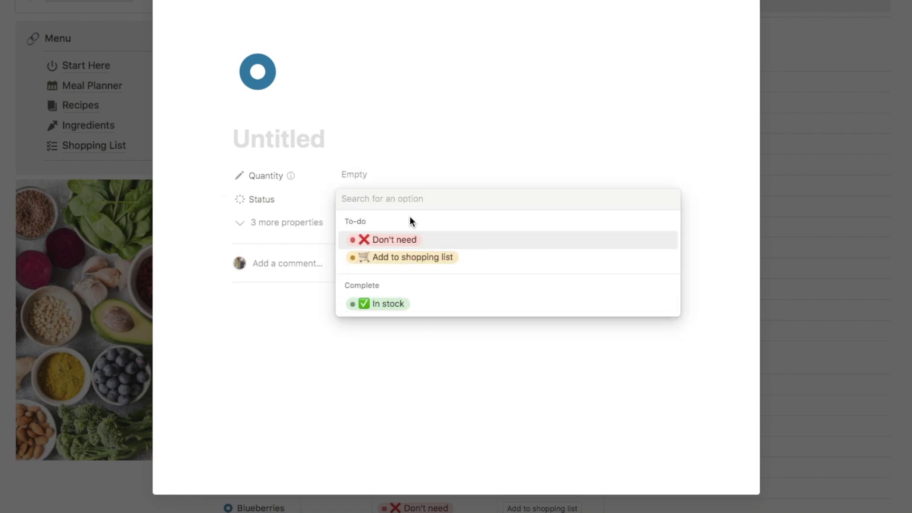
{"action": "left_click", "coordinate": [703, 184]}
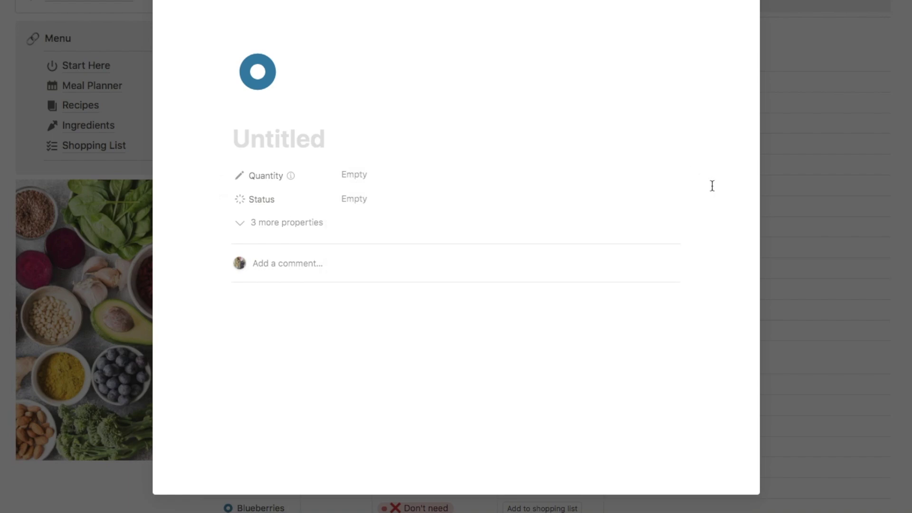
{"action": "mouse_move", "coordinate": [297, 119]}
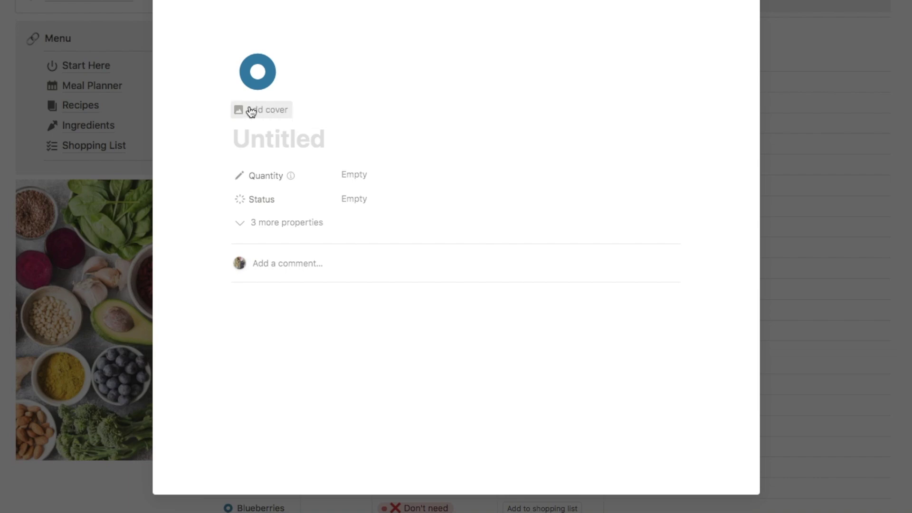